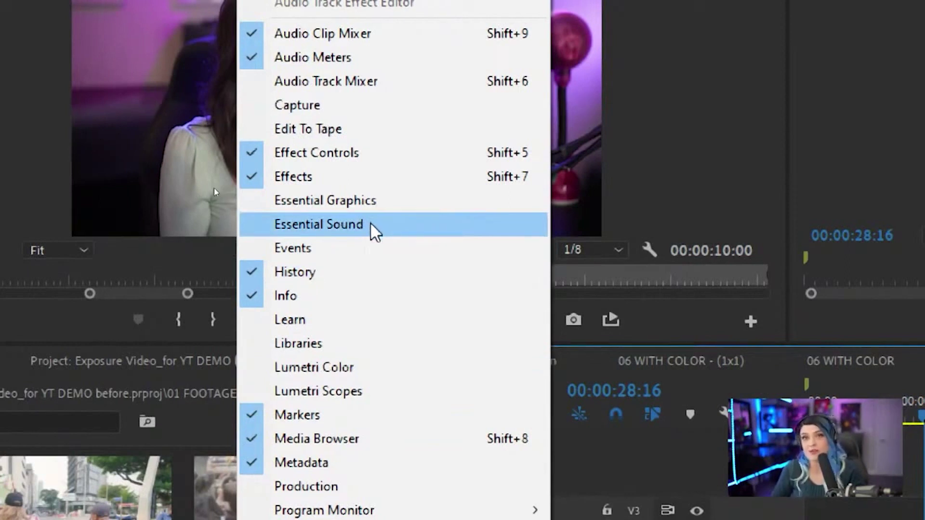
Step: Display Essential Sound and switch it to browsing Adobe Stock music, with more of the sequence shown in the timeline
click(372, 226)
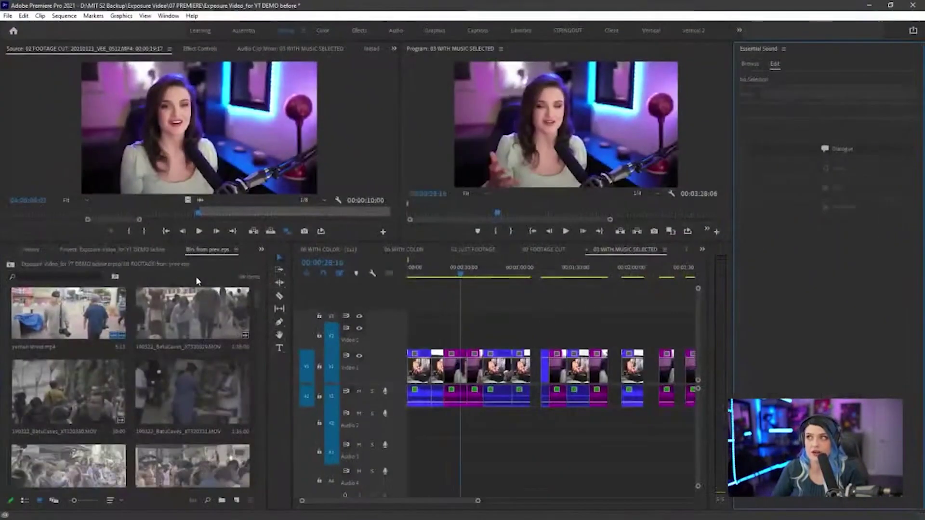
key(minus)
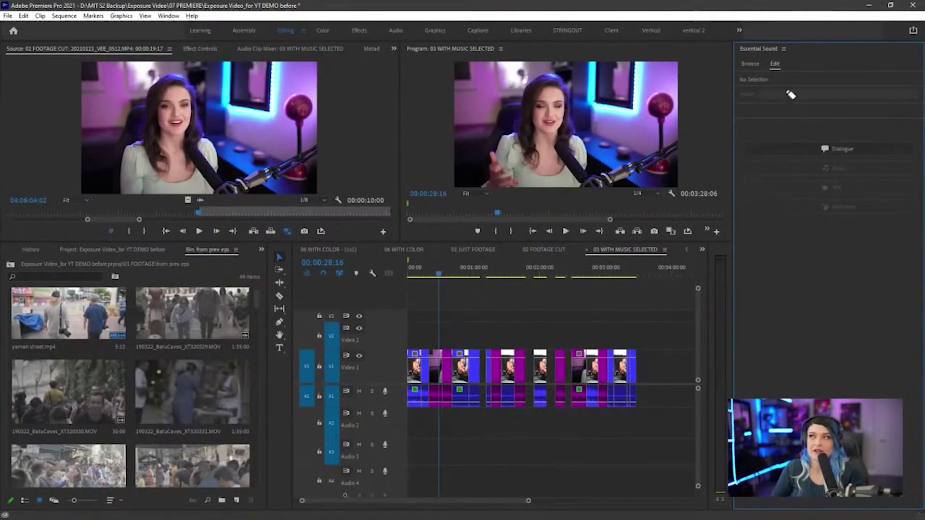
mouse_move(769, 54)
mouse_down()
mouse_move(760, 92)
mouse_move(775, 59)
mouse_up()
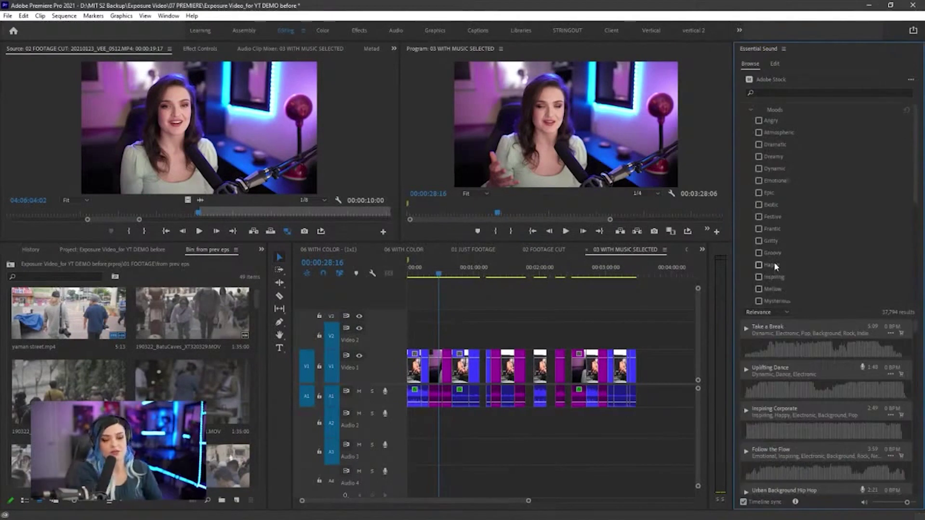
Step: Filter the stock music by the moods Mysterious and Frantic, then collapse the mood options
click(759, 302)
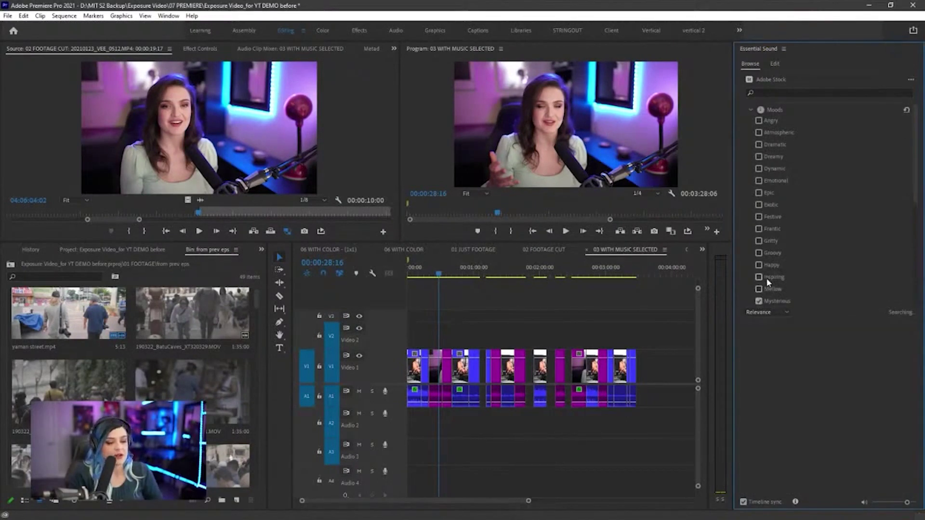
scroll(766, 277, down, 5)
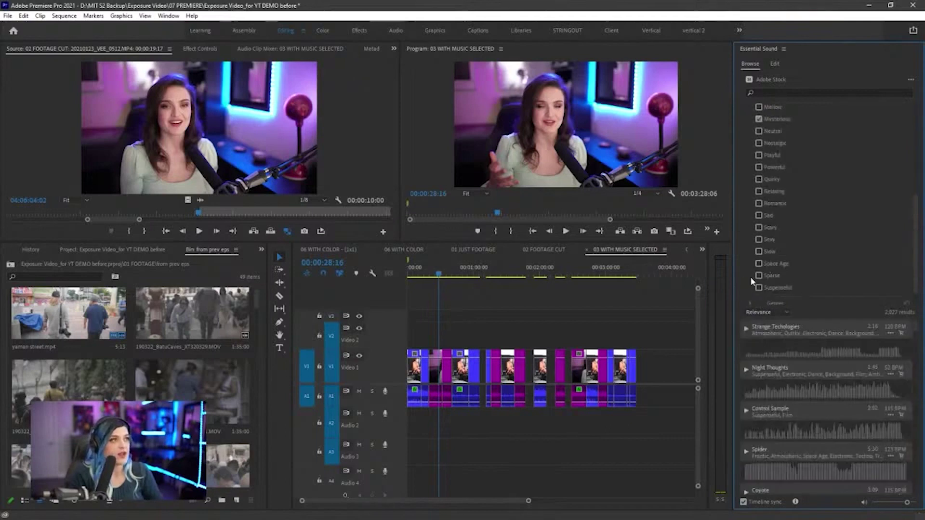
scroll(763, 212, up, 5)
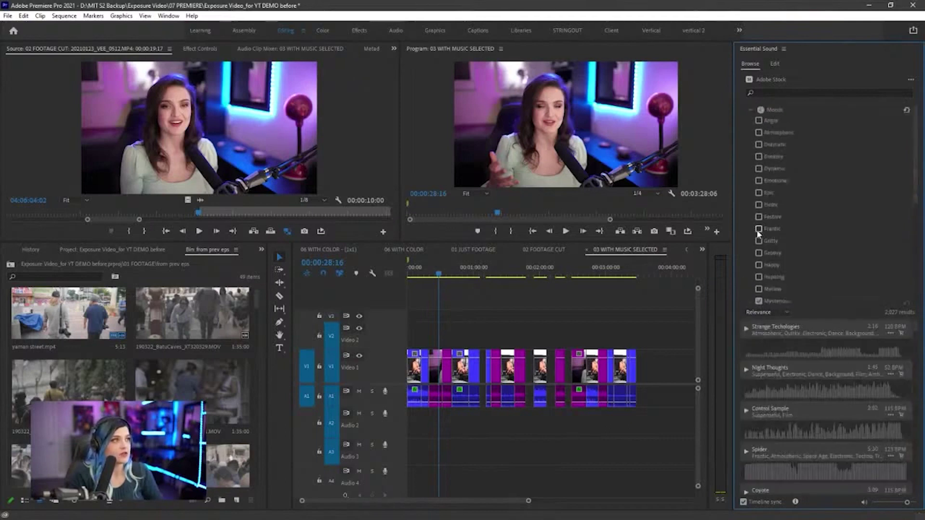
click(759, 230)
click(751, 110)
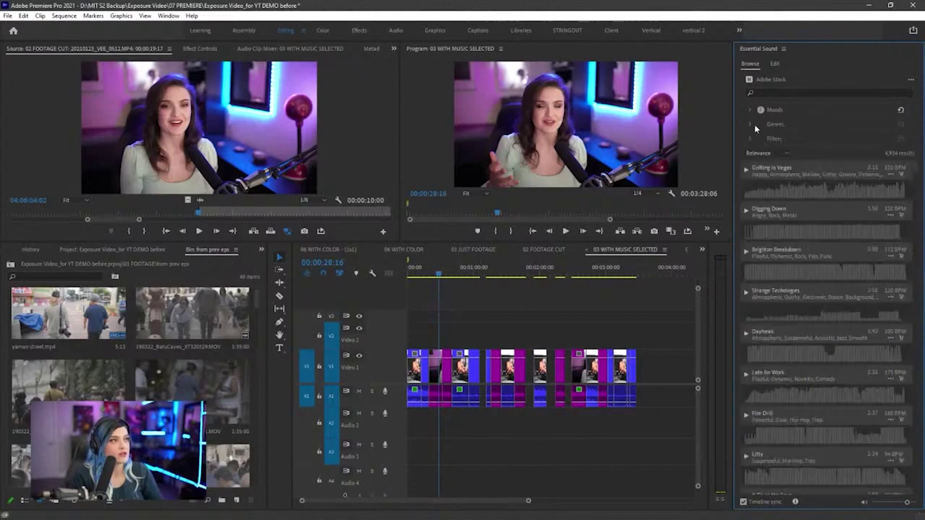
Step: Restrict the stock music to the Electronic genre and collapse the genre options
click(750, 125)
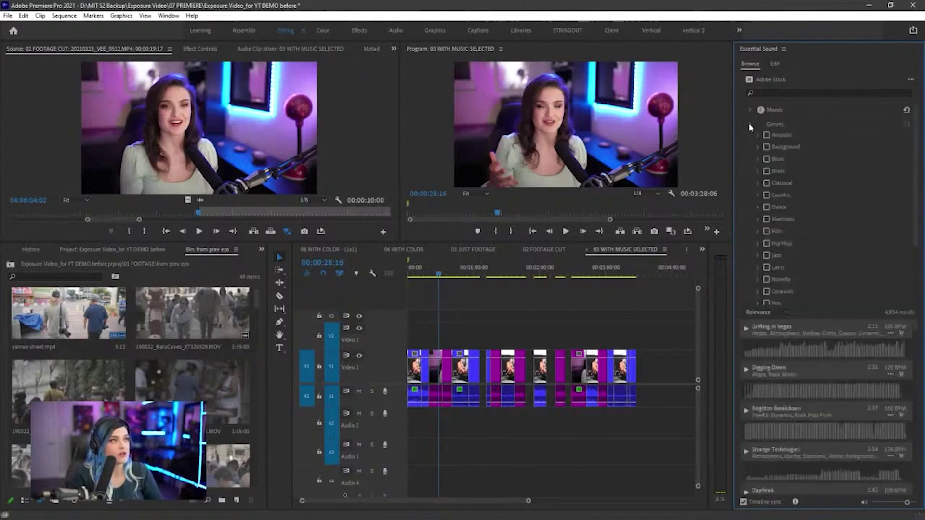
click(767, 219)
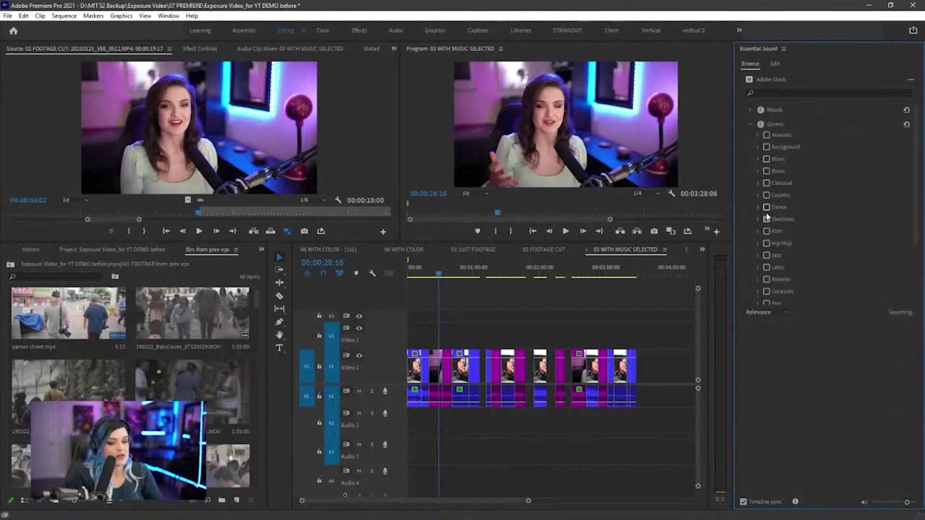
click(751, 125)
Step: Filter the music to a minimum tempo of 76 BPM, a minimum duration of 2:03 and No Vocals
click(750, 138)
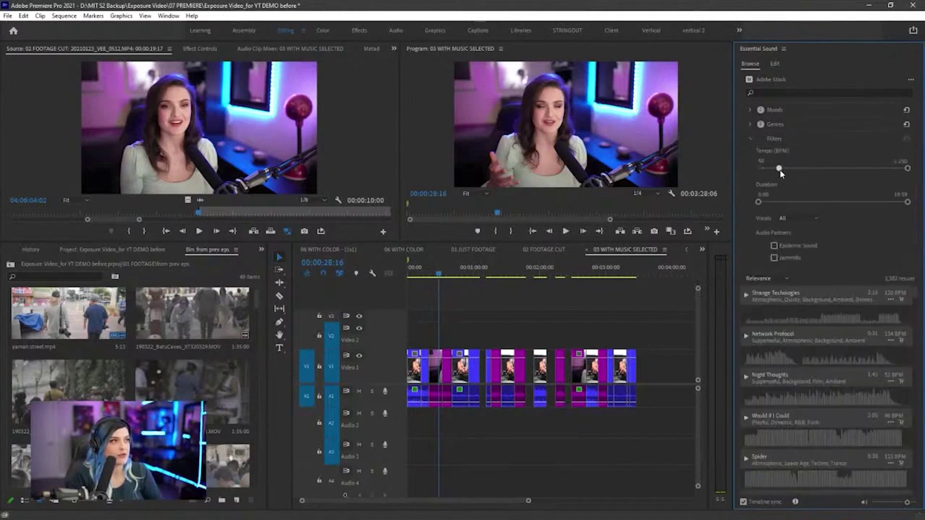
drag(780, 172, 790, 168)
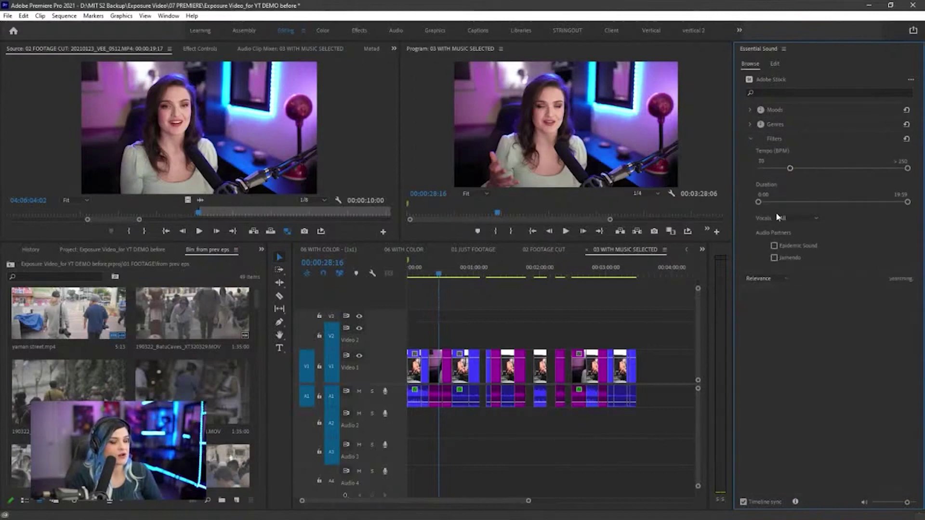
drag(849, 204, 908, 205)
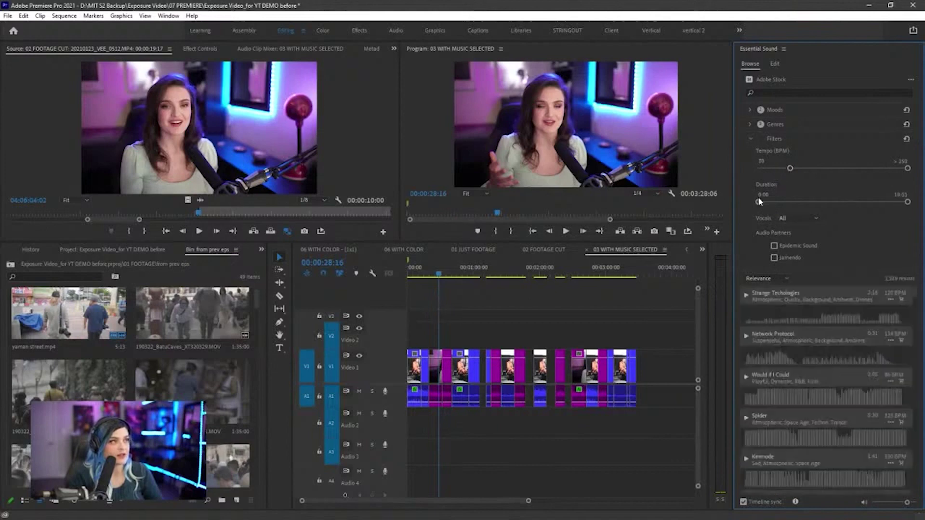
mouse_move(759, 201)
mouse_down()
mouse_move(792, 202)
mouse_move(773, 202)
mouse_up()
drag(775, 205, 775, 205)
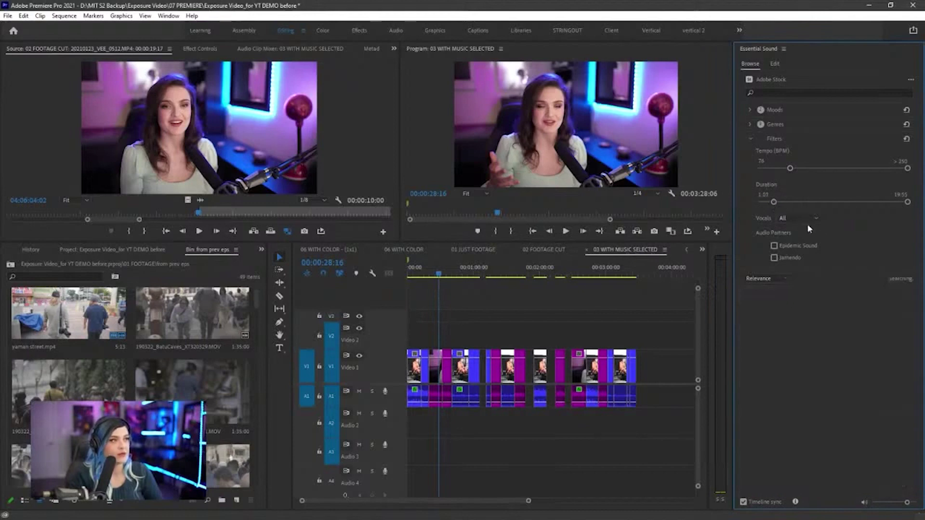
click(808, 218)
click(808, 250)
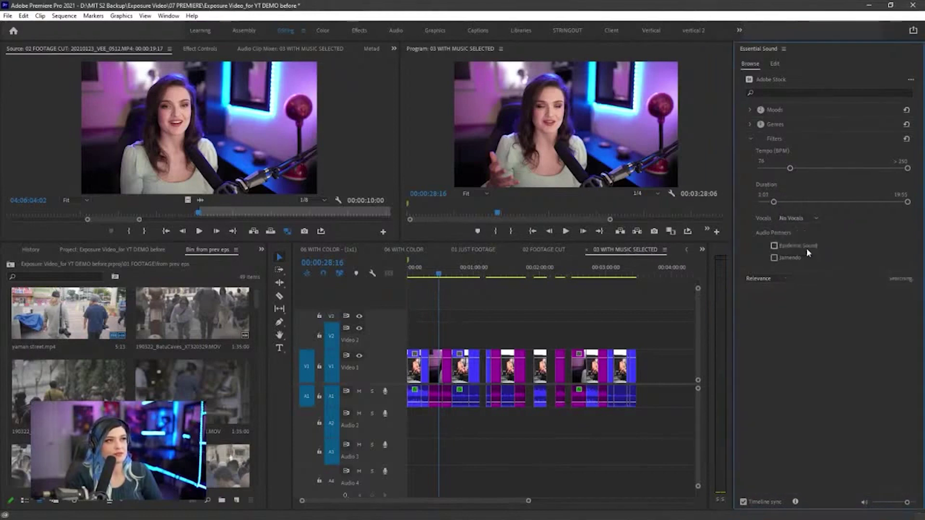
key(ctrl+shift+4)
mouse_move(555, 75)
mouse_down()
mouse_move(553, 129)
mouse_move(552, 72)
mouse_up()
key(ctrl+shift+7)
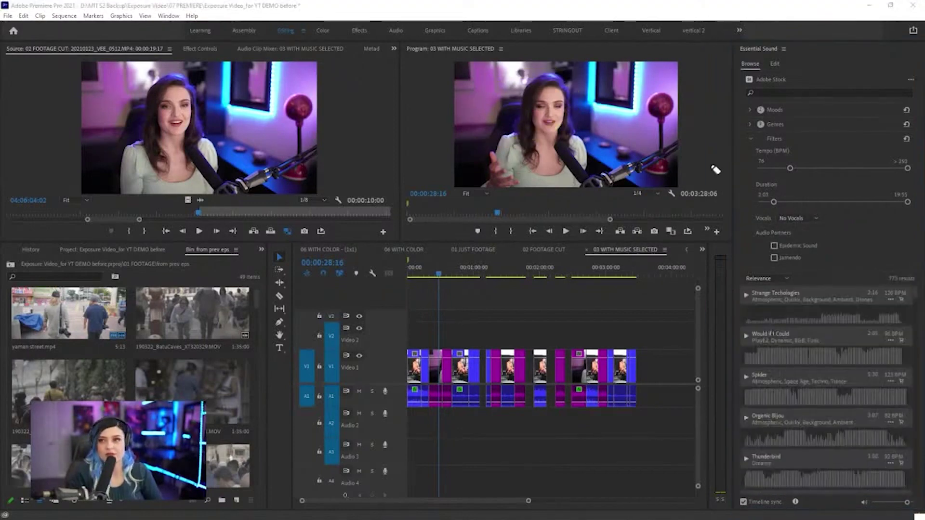
mouse_move(802, 275)
mouse_down()
mouse_move(804, 305)
mouse_move(780, 460)
mouse_up()
mouse_move(737, 385)
mouse_down()
mouse_move(805, 461)
mouse_move(834, 401)
mouse_up()
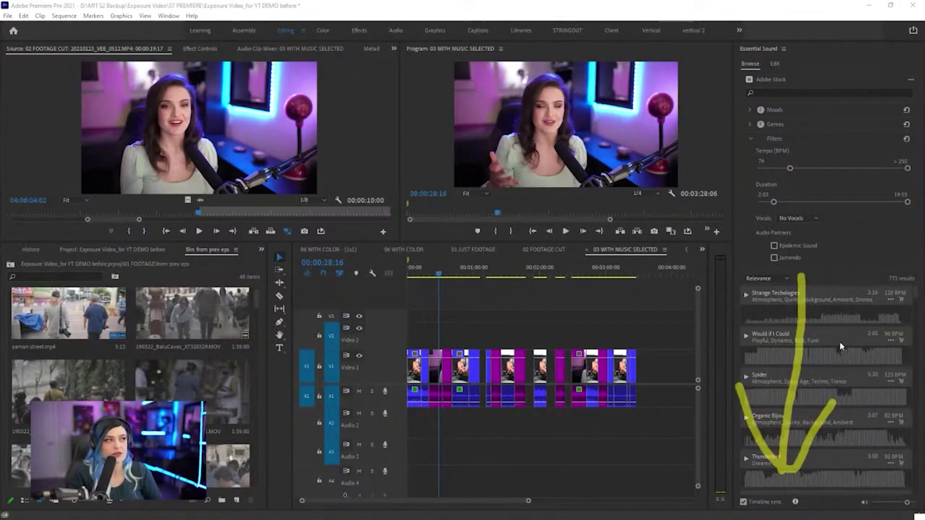
Step: Look through the filtered music tracks and move the playhead to the start of the sequence
scroll(840, 346, down, 10)
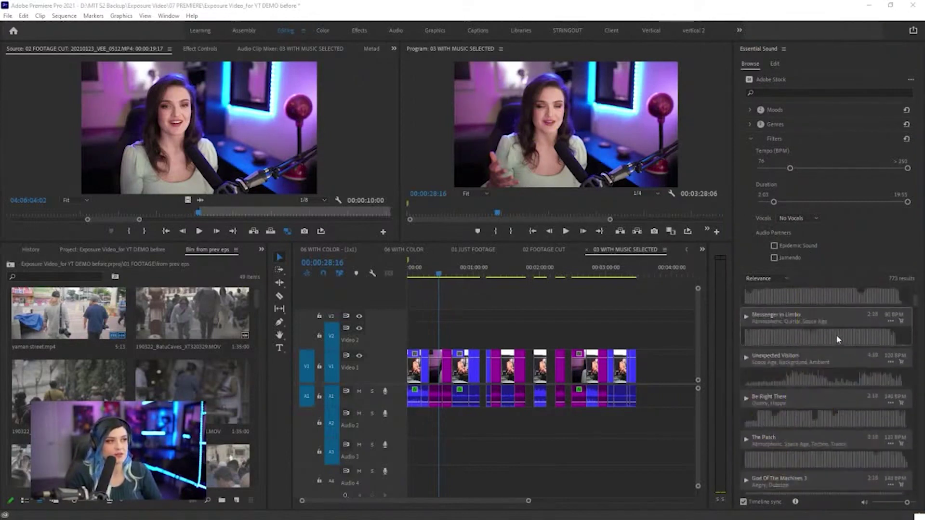
scroll(836, 335, down, 5)
mouse_move(451, 278)
mouse_down()
mouse_move(435, 252)
mouse_move(420, 369)
mouse_move(426, 454)
mouse_move(459, 322)
mouse_up()
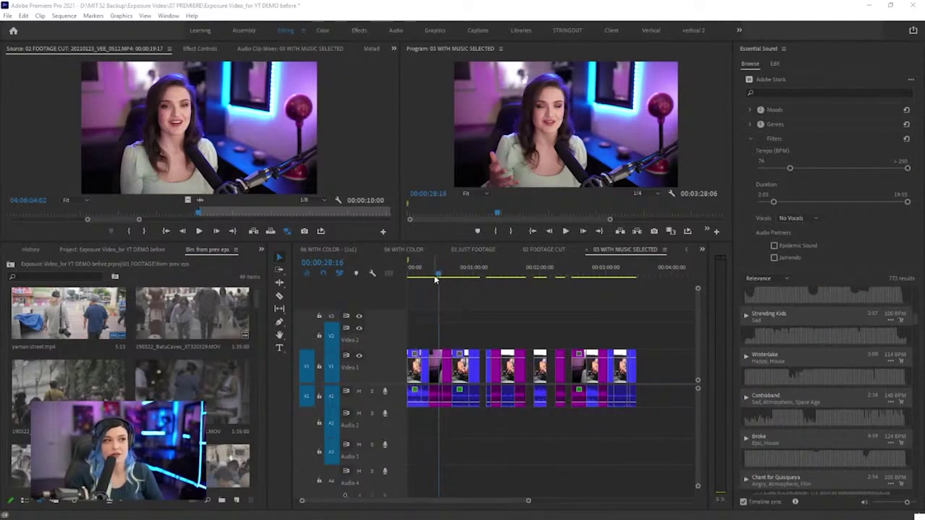
drag(438, 274, 404, 284)
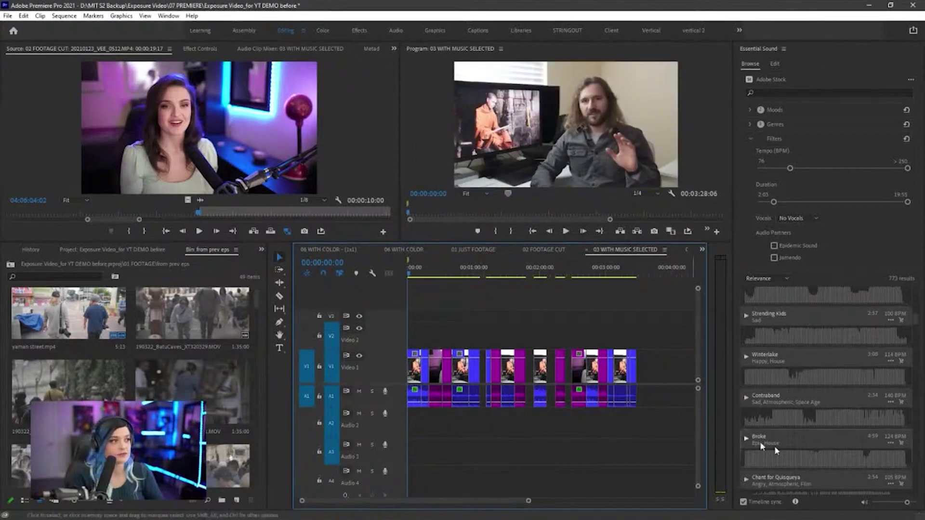
key(ctrl+shift+4)
mouse_move(734, 486)
mouse_down()
mouse_move(775, 516)
mouse_move(766, 488)
mouse_move(734, 495)
mouse_up()
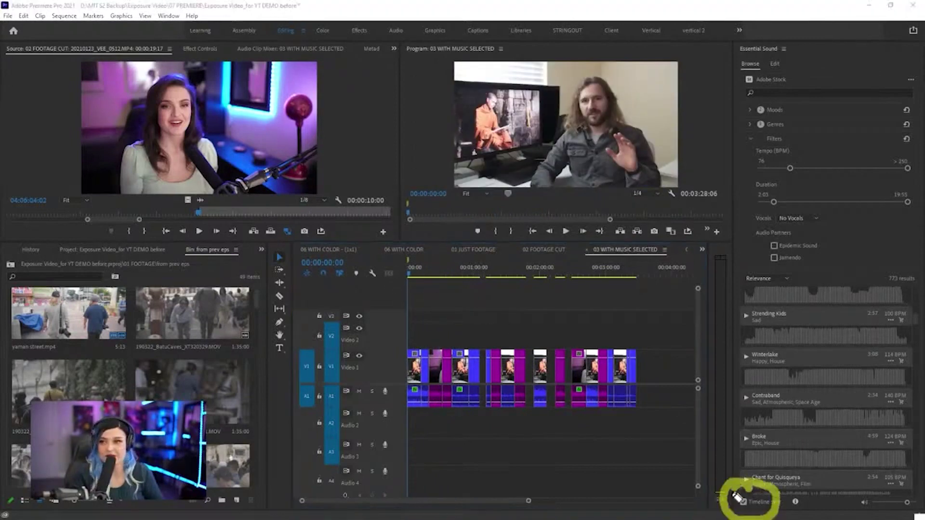
mouse_move(910, 503)
mouse_down()
mouse_move(859, 500)
mouse_move(875, 518)
mouse_move(920, 511)
mouse_up()
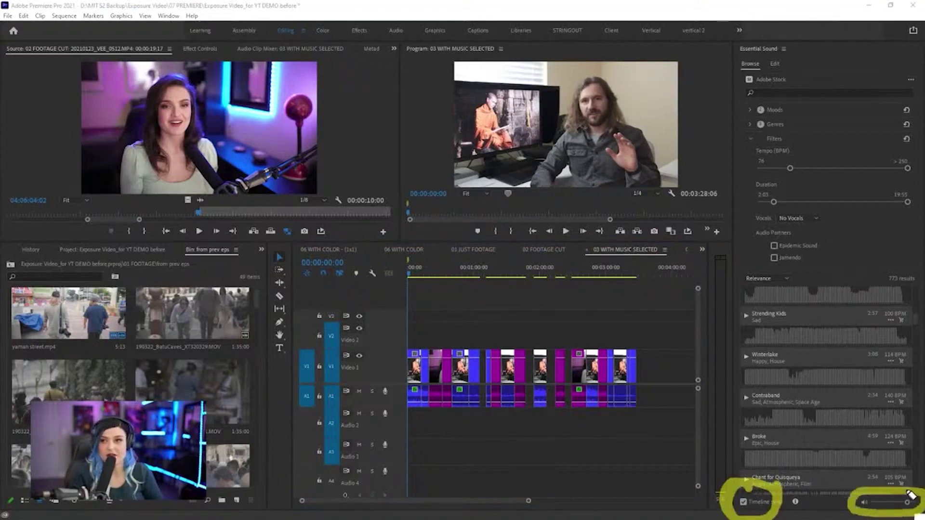
mouse_move(757, 353)
mouse_down()
mouse_move(737, 353)
mouse_move(754, 359)
mouse_up()
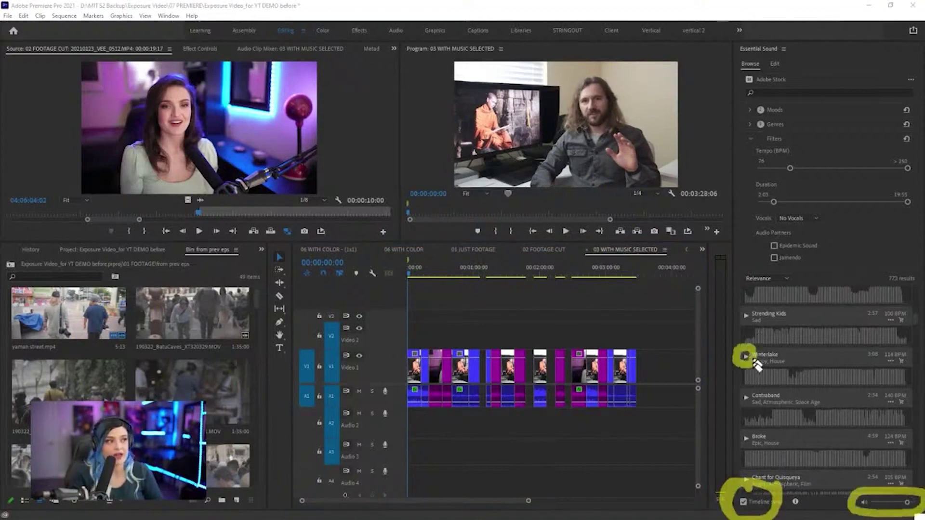
drag(752, 393, 750, 413)
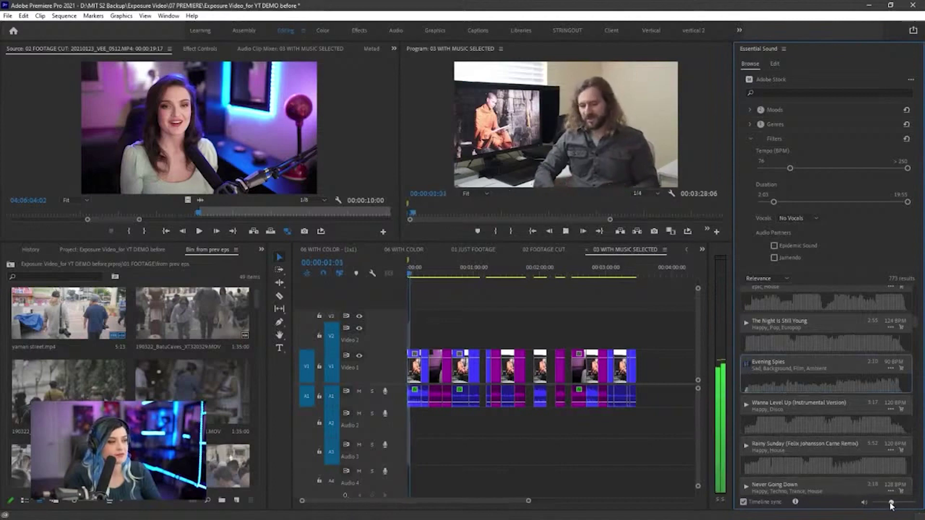
Step: Stop the Evening Spies preview, then preview the track Bermuda in sync with the sequence
click(747, 365)
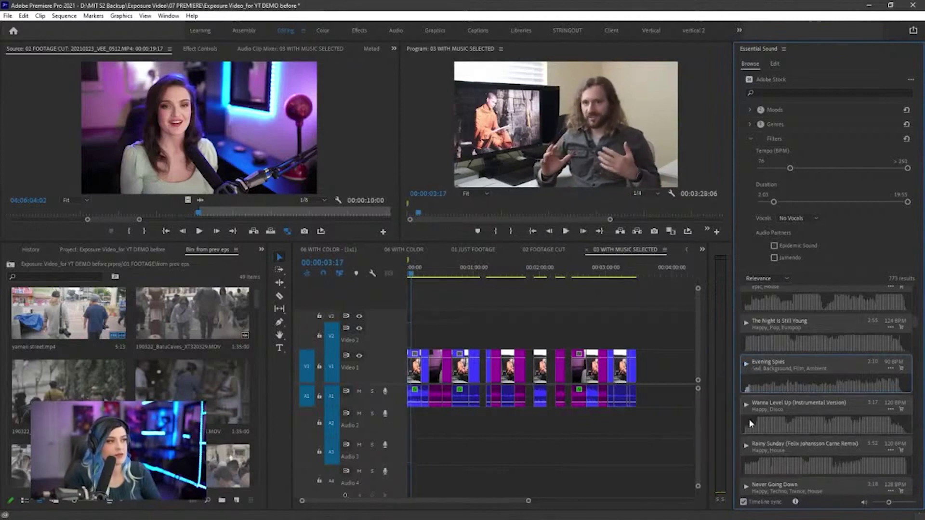
scroll(750, 425, down, 5)
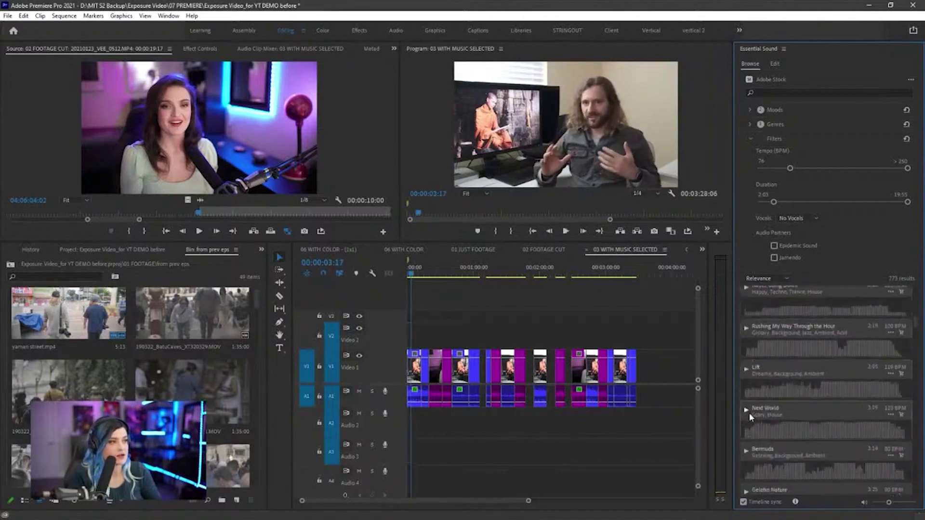
scroll(749, 412, down, 1)
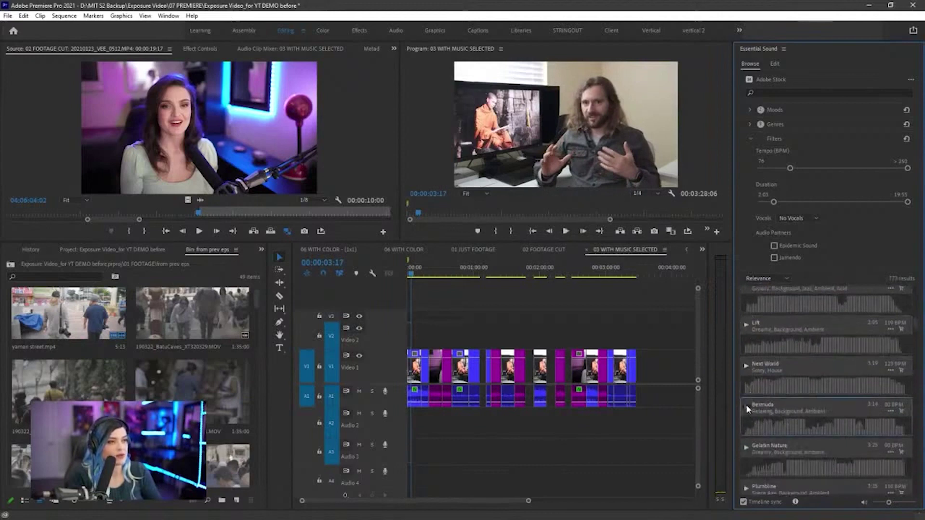
click(747, 408)
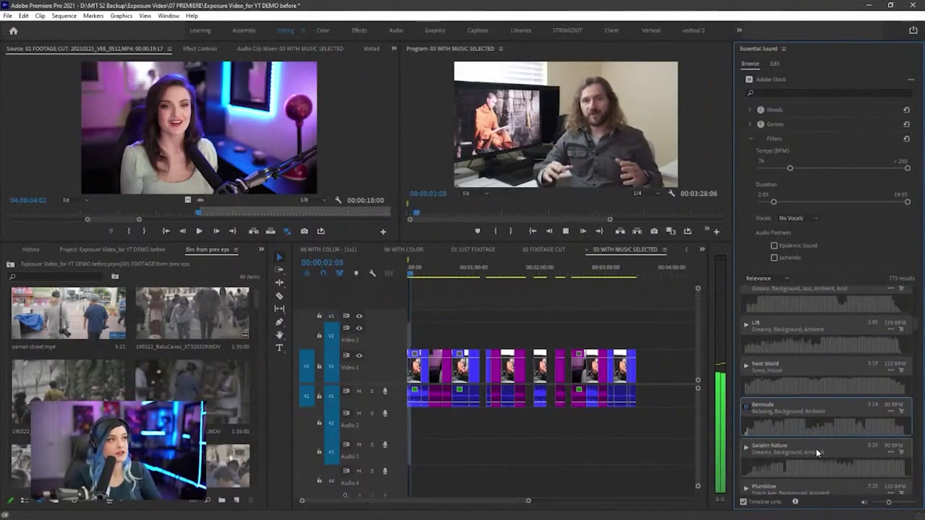
click(747, 408)
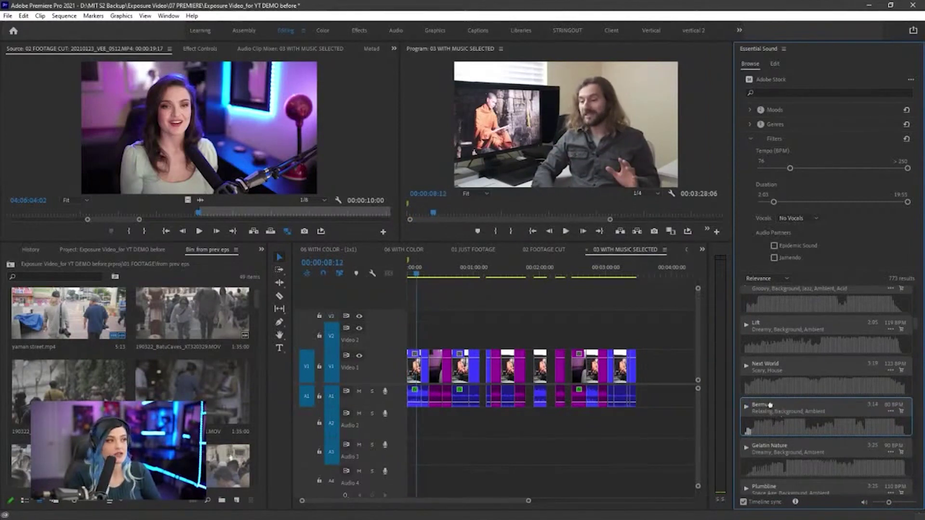
Step: Place the Bermuda track on Audio 2 at the start of the sequence
drag(770, 405, 392, 419)
mouse_move(646, 414)
mouse_down()
mouse_move(598, 401)
mouse_move(717, 405)
mouse_move(263, 421)
mouse_up()
key(ctrl+shift+6)
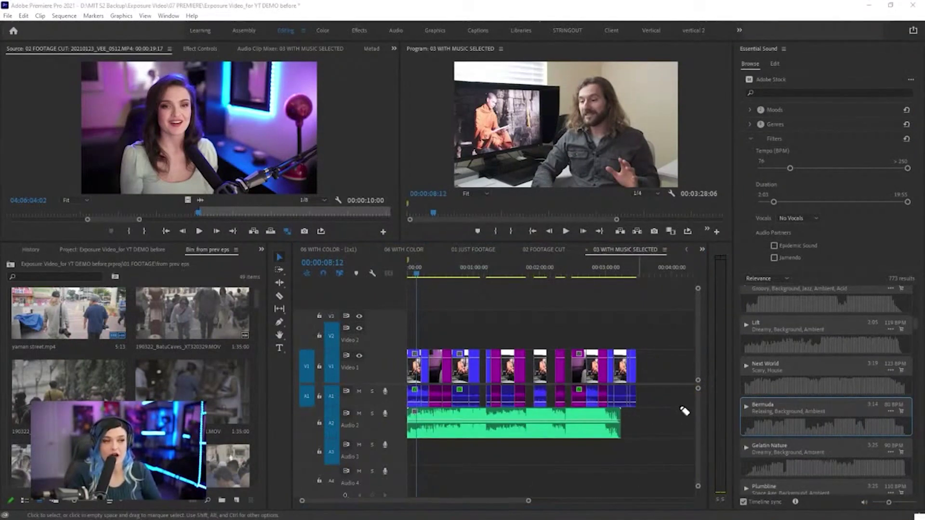
mouse_move(651, 404)
mouse_down()
mouse_move(388, 403)
mouse_move(639, 419)
mouse_up()
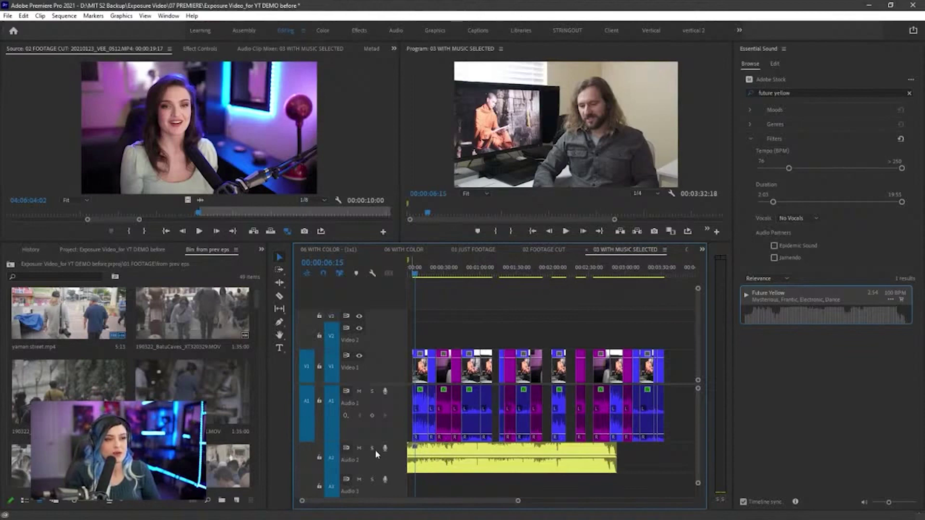
Step: Mute and lock the Audio 2 track that holds the music
click(359, 448)
click(558, 468)
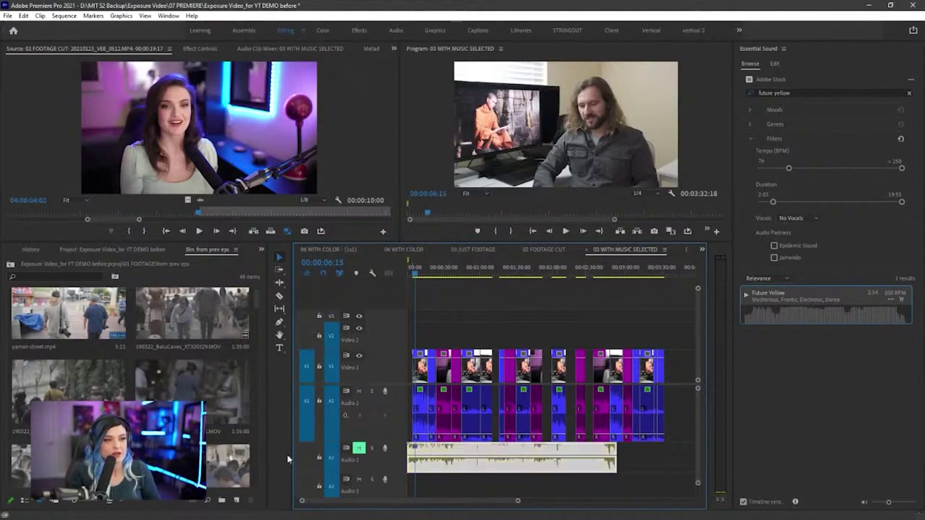
click(319, 458)
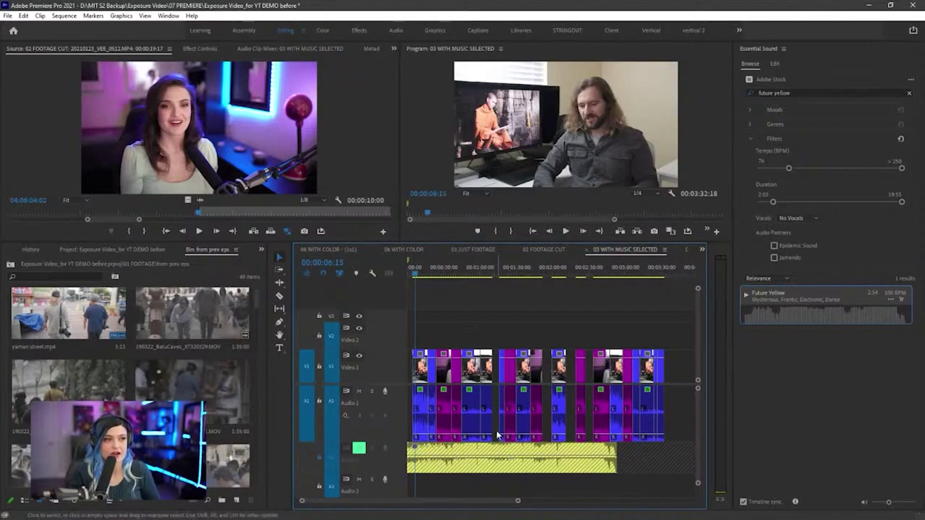
scroll(466, 443, up, 3)
scroll(503, 442, up, 2)
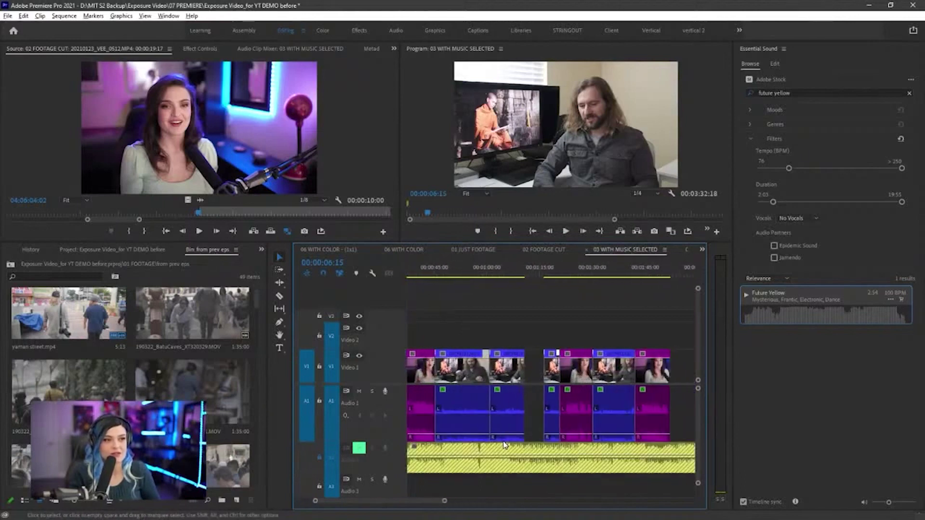
scroll(504, 445, left, 3)
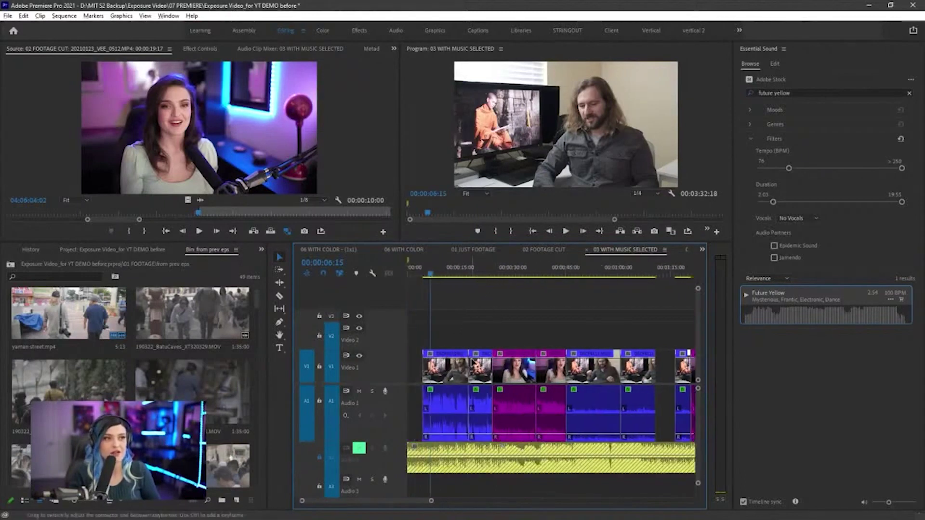
mouse_move(498, 334)
mouse_down()
mouse_move(472, 460)
mouse_move(502, 333)
mouse_up()
key(ctrl+shift+6)
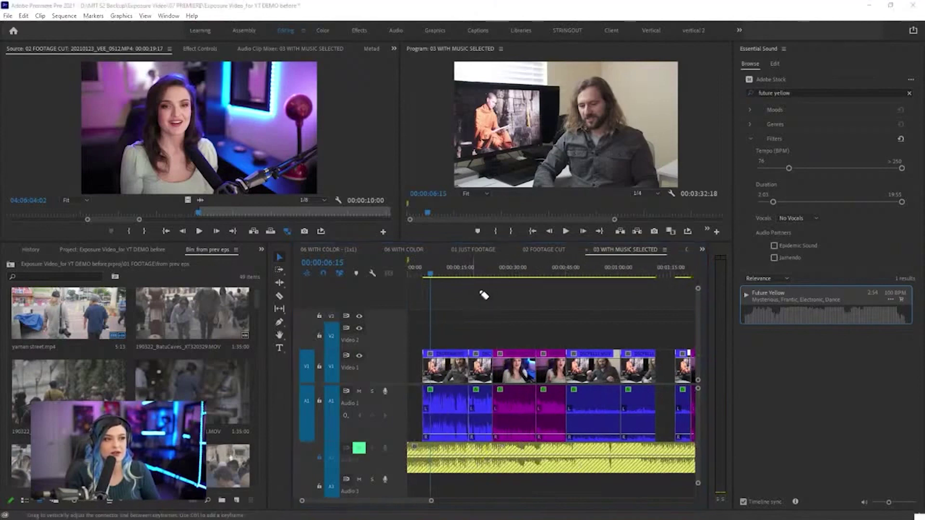
Step: Play the dialogue at several points of the sequence to compare clip levels, and widen the audio meters to reveal their scale
key(ctrl+shift+2)
click(481, 270)
key(space)
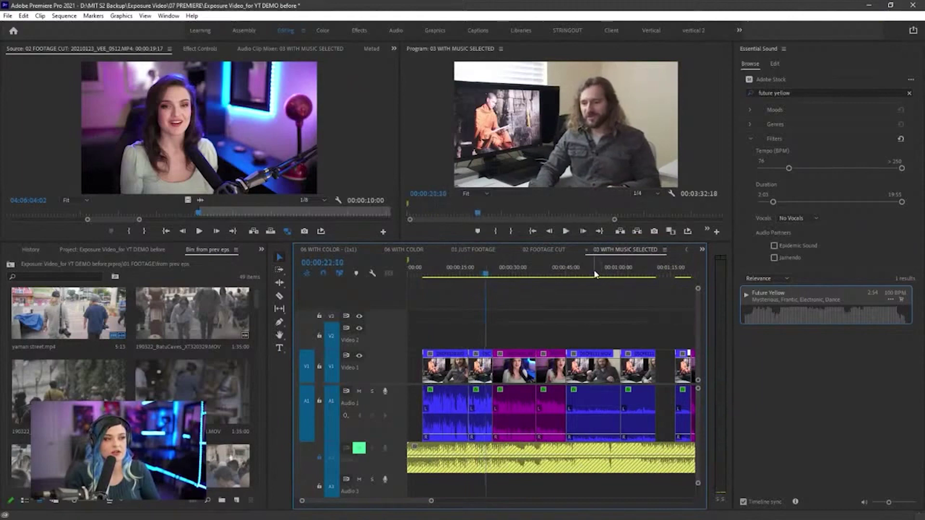
key(space)
key(space)
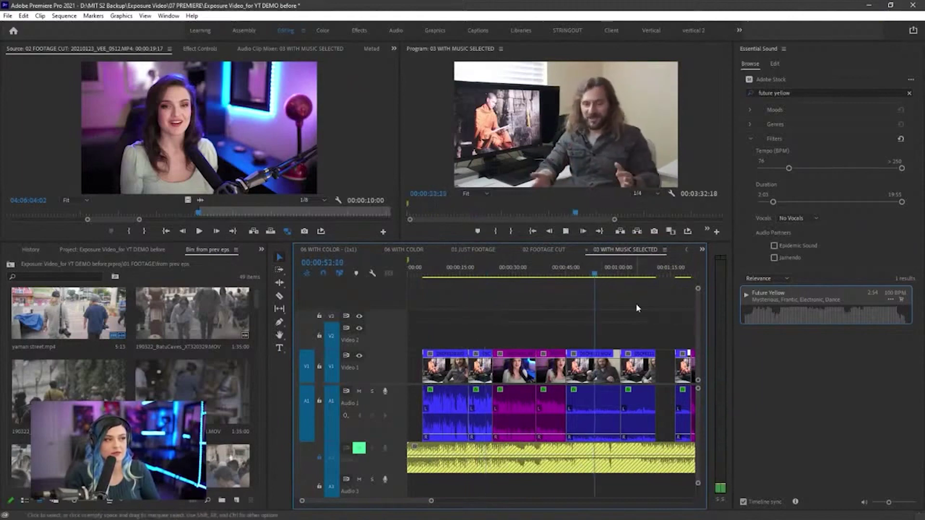
key(ctrl+shift+4)
drag(721, 473, 745, 474)
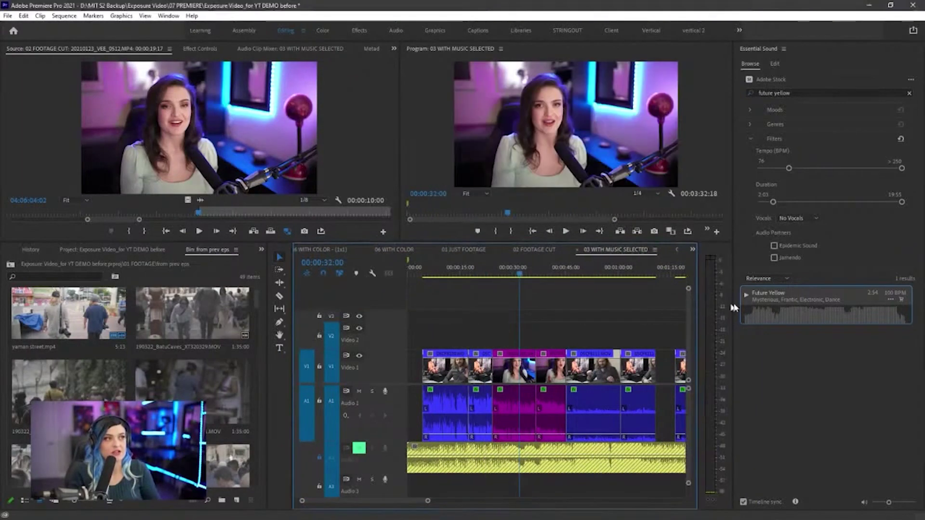
Step: Tag all the Audio 1 clips as Dialogue in Essential Sound and auto-match their loudness
mouse_move(759, 52)
mouse_down()
mouse_move(753, 80)
mouse_move(782, 53)
mouse_move(768, 84)
mouse_move(801, 64)
mouse_up()
key(ctrl+shift+7)
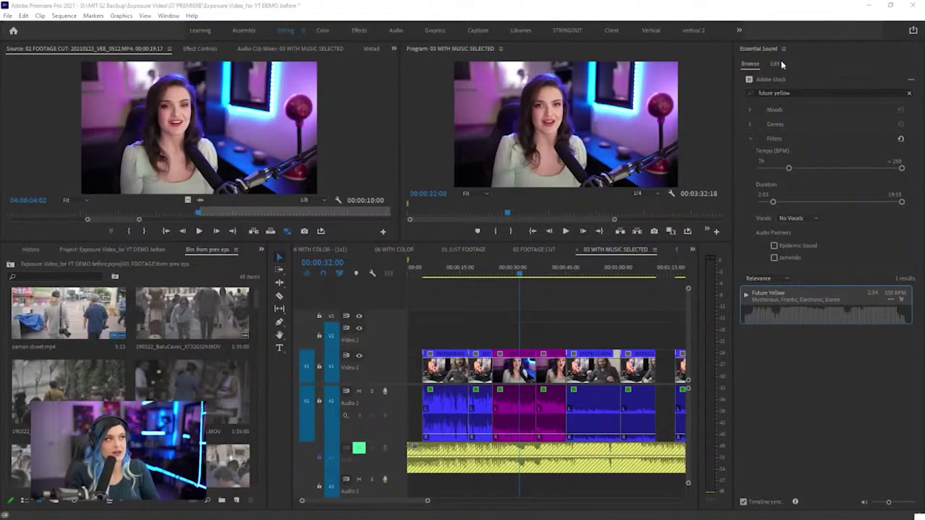
click(776, 63)
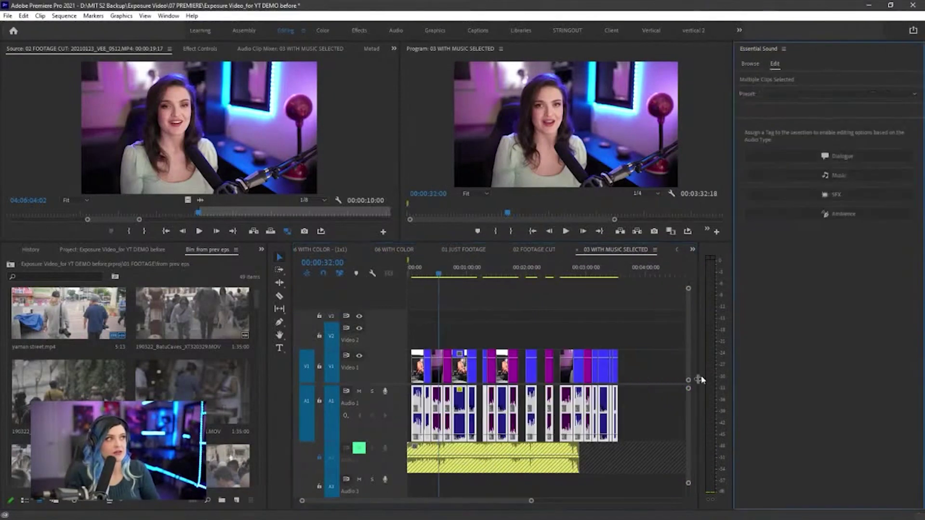
drag(669, 403, 401, 421)
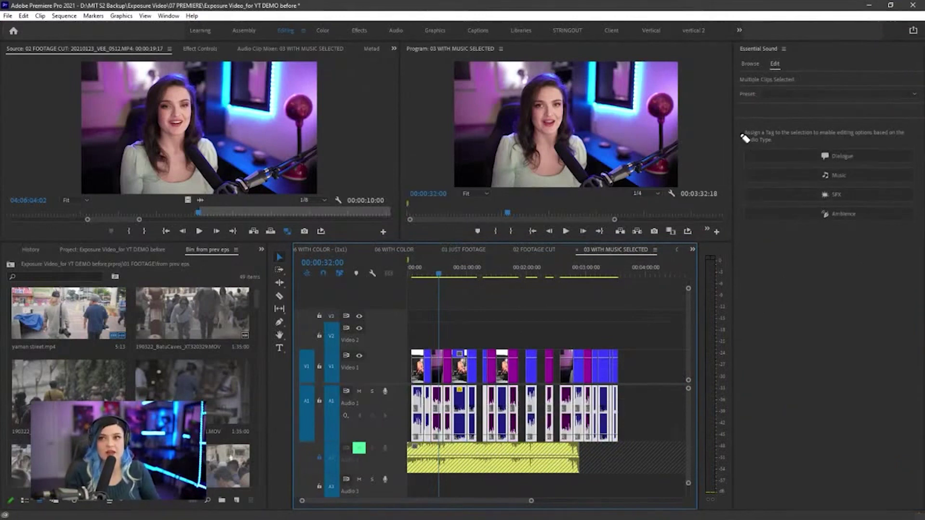
mouse_move(741, 129)
mouse_down()
mouse_move(736, 255)
mouse_move(813, 248)
mouse_move(924, 131)
mouse_move(907, 113)
mouse_move(752, 129)
mouse_up()
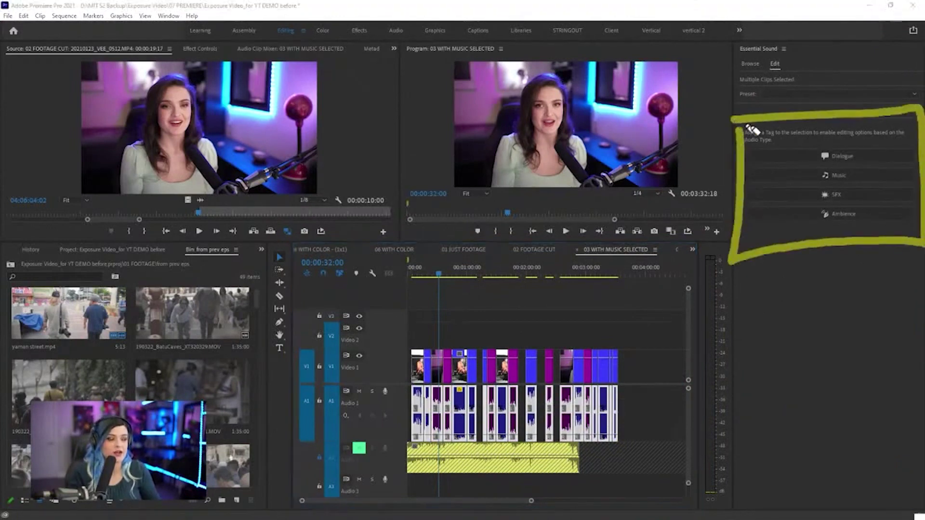
mouse_move(861, 148)
mouse_down()
mouse_move(875, 165)
mouse_move(872, 146)
mouse_up()
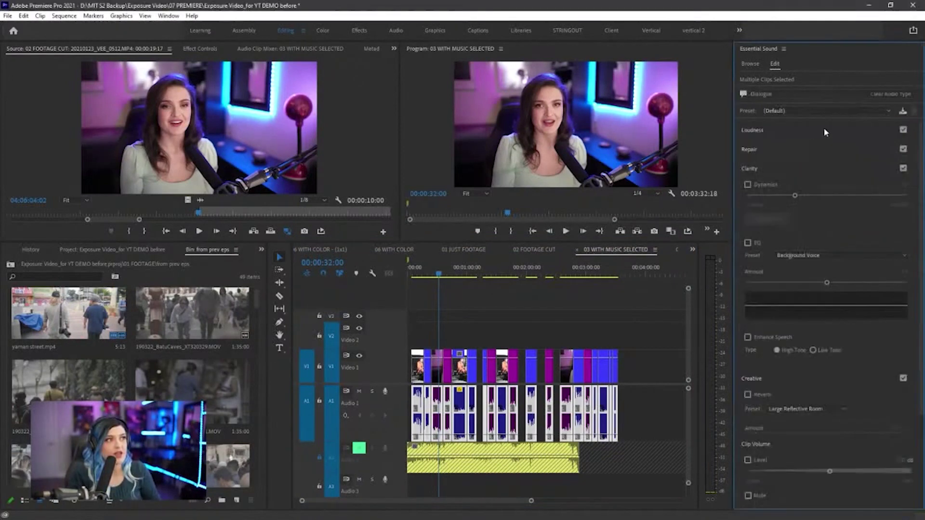
click(824, 128)
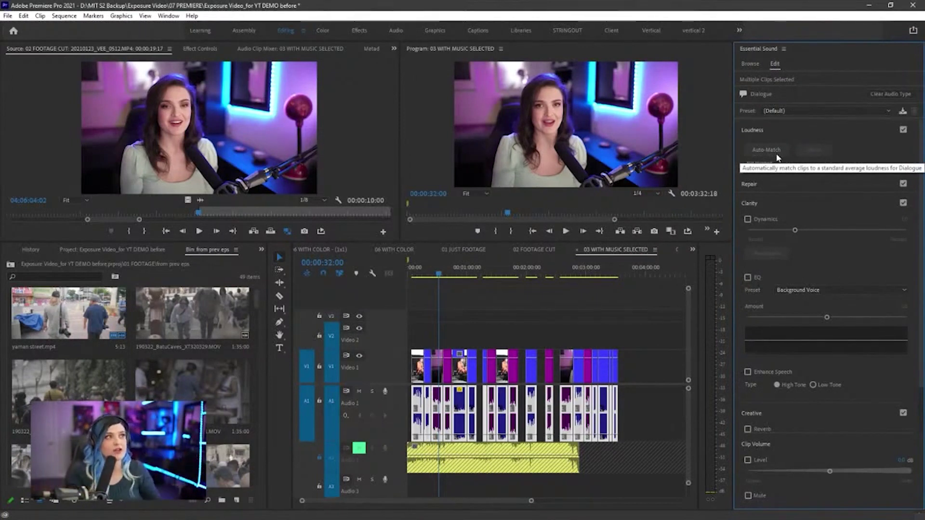
click(777, 155)
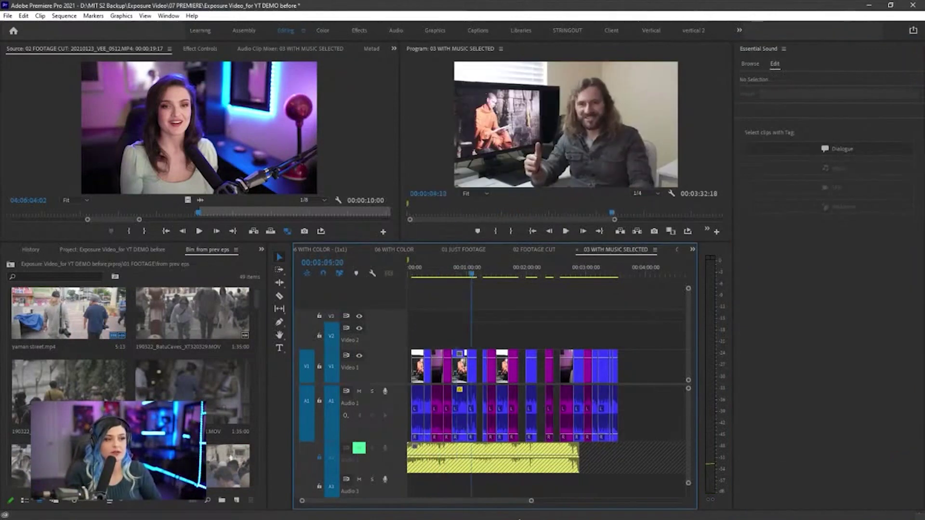
Step: Raise the clip volume level of all Audio 1 dialogue clips to near the maximum and play the result
drag(532, 502, 459, 508)
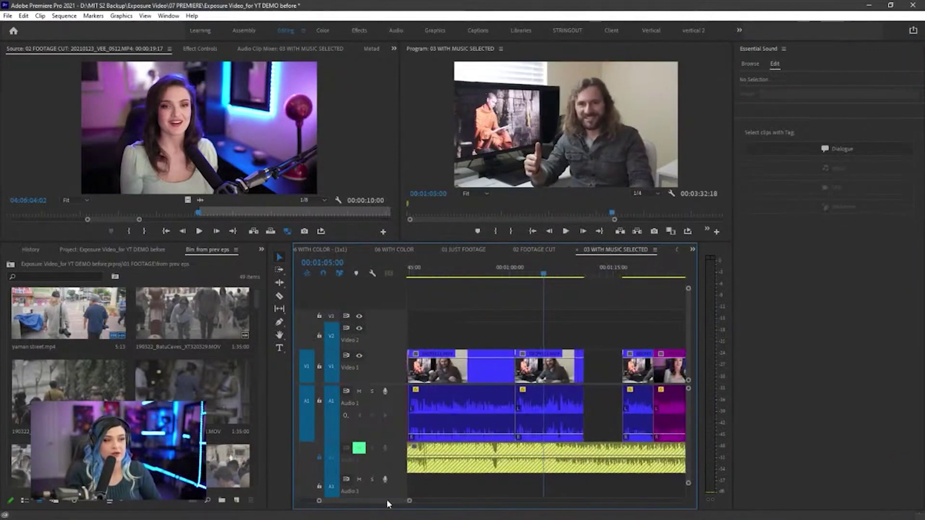
drag(387, 501, 555, 502)
drag(628, 403, 412, 409)
mouse_move(801, 438)
mouse_down()
mouse_move(691, 448)
mouse_move(841, 497)
mouse_move(860, 435)
mouse_move(771, 442)
mouse_up()
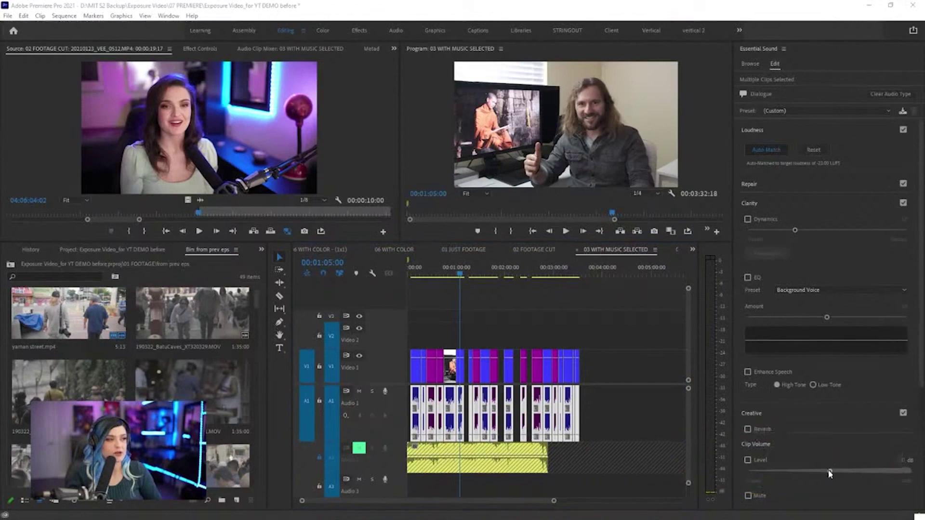
drag(830, 474, 888, 477)
key(space)
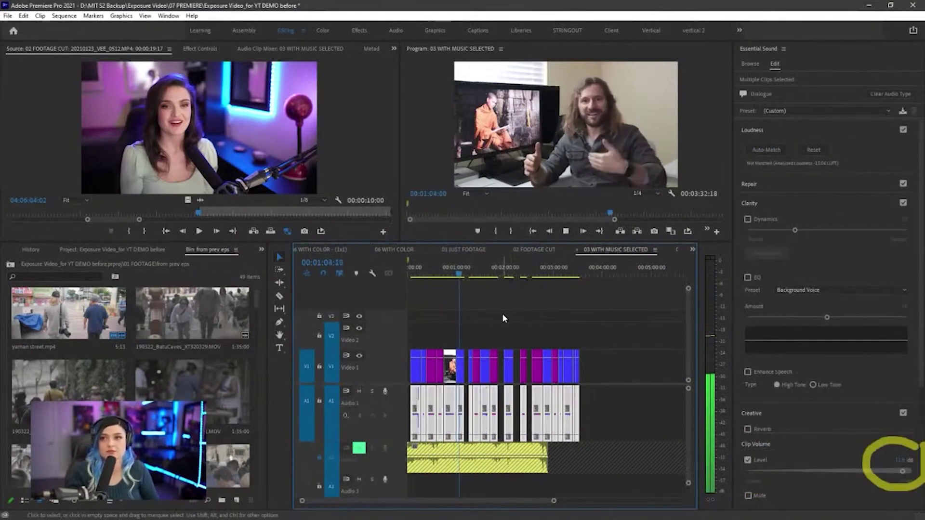
key(space)
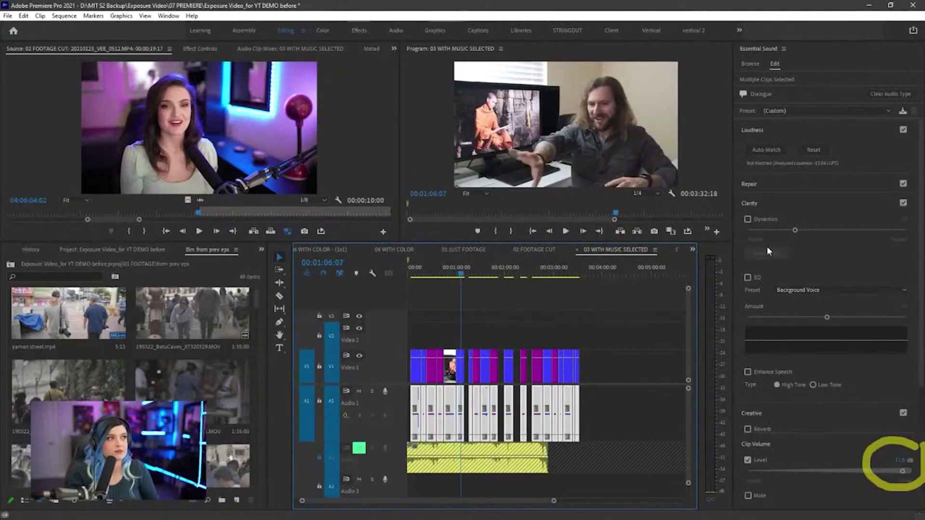
Step: Enable Reduce Noise under Repair for the selected dialogue clips and lower it to a small amount while listening from about 00:01:04
click(814, 185)
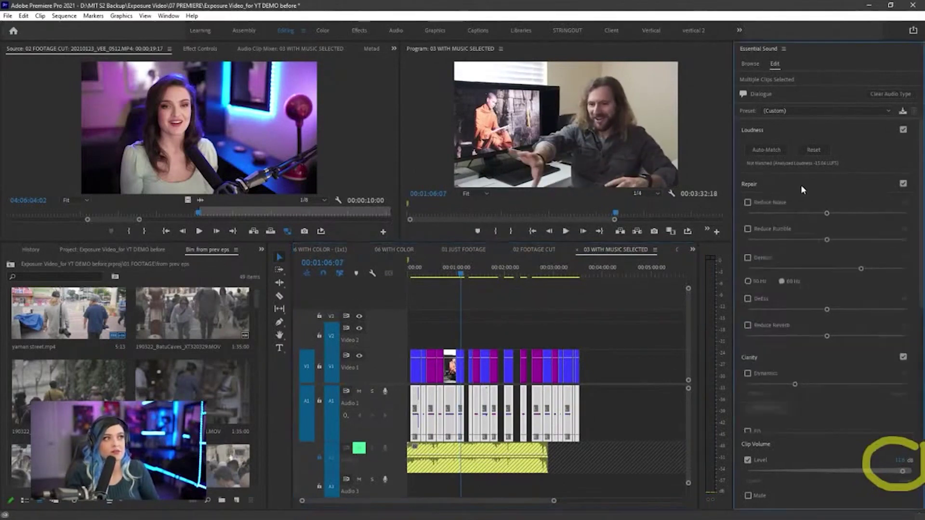
click(748, 202)
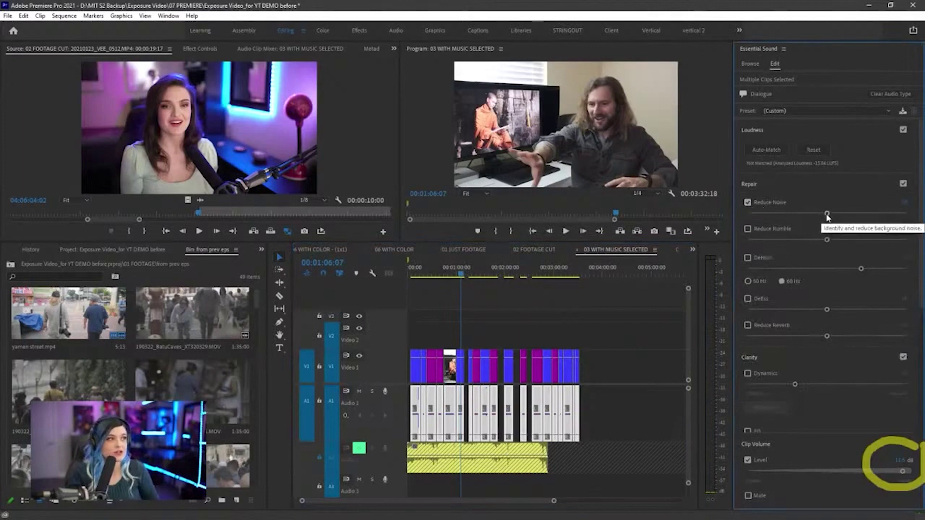
drag(827, 214, 815, 214)
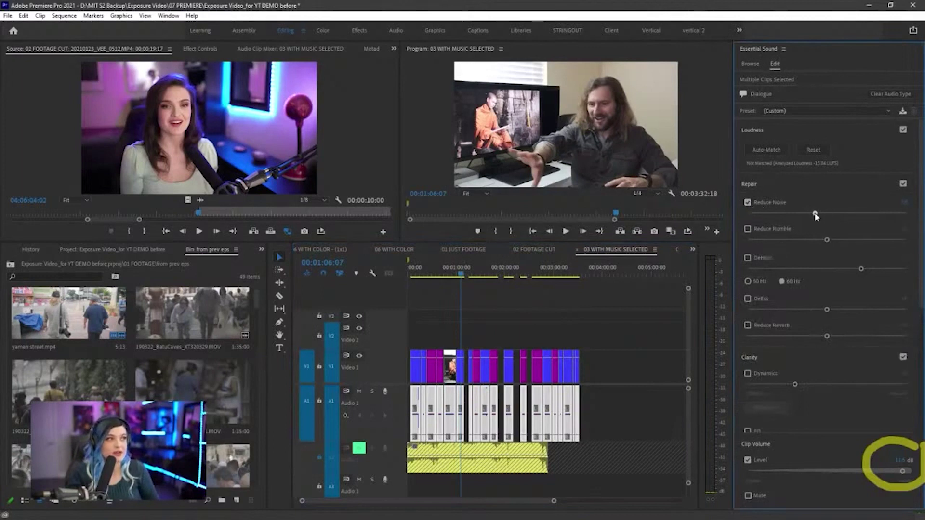
click(459, 275)
key(space)
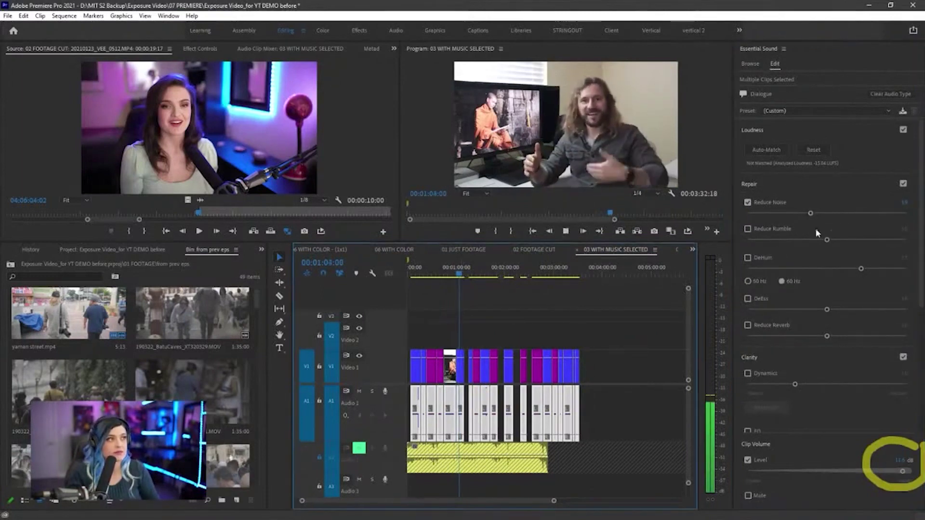
drag(811, 214, 769, 215)
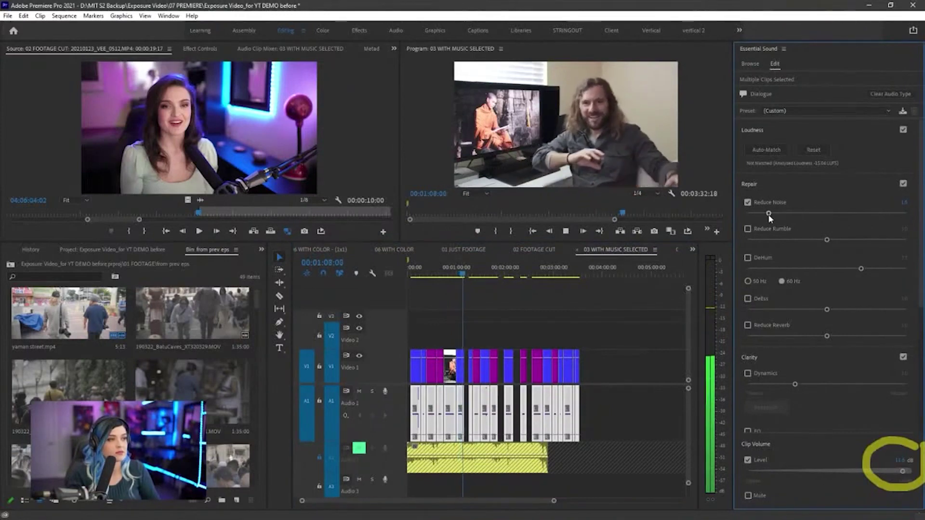
key(space)
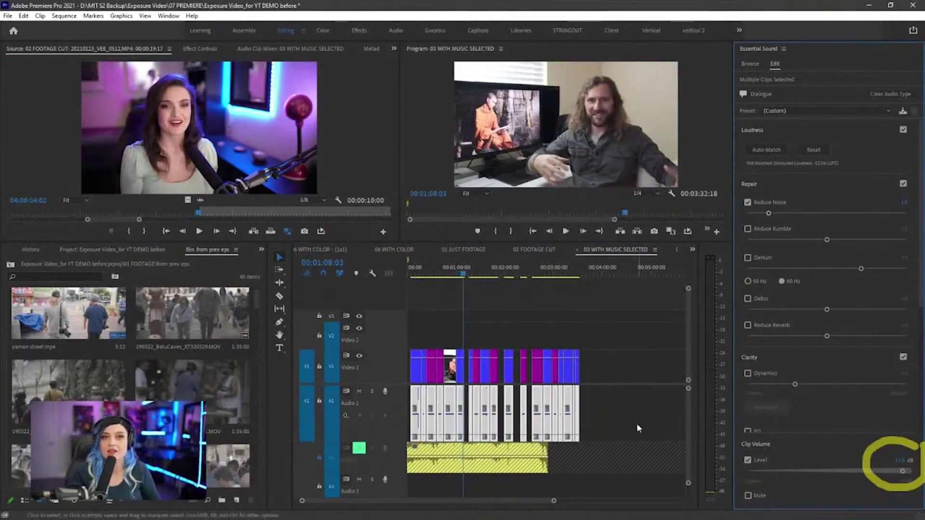
Step: Unlock and unmute Audio 2, select its Future Yellow clip, and play the music with the dialogue from about 10 seconds
click(628, 434)
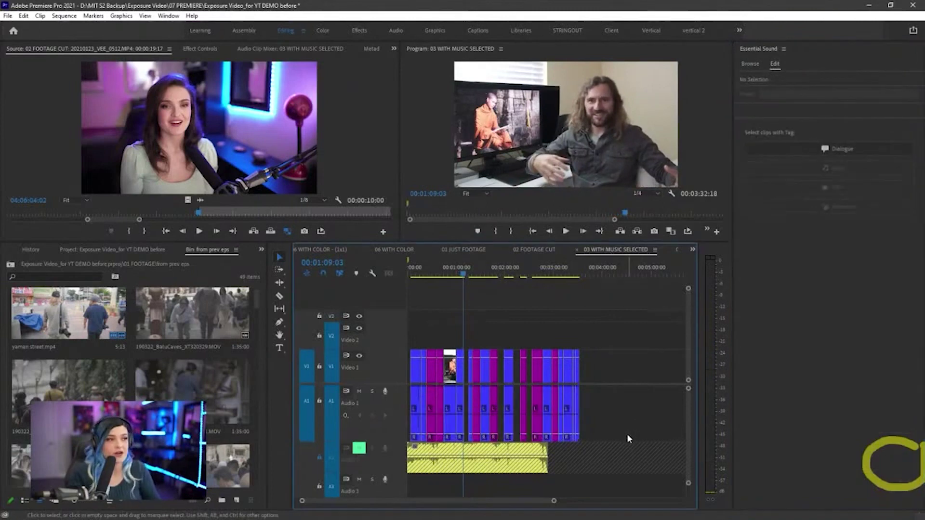
click(318, 458)
click(360, 449)
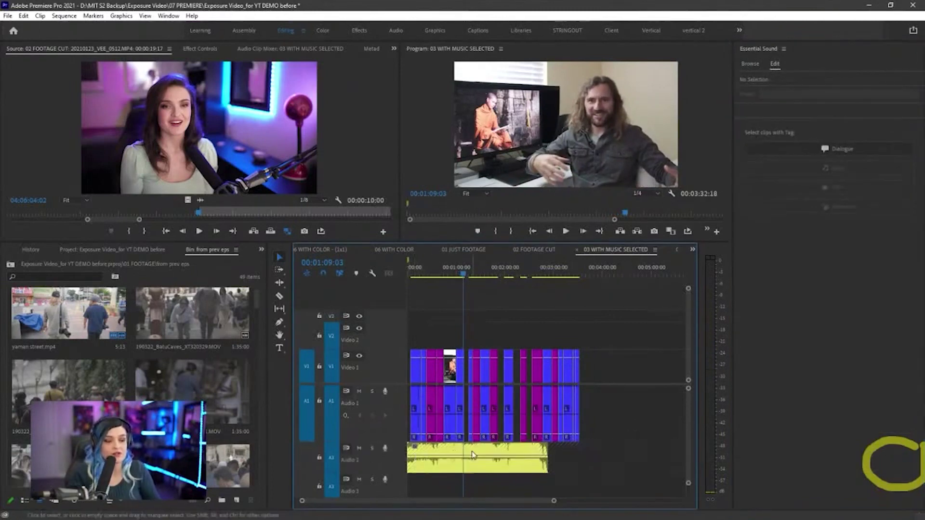
click(472, 455)
click(416, 273)
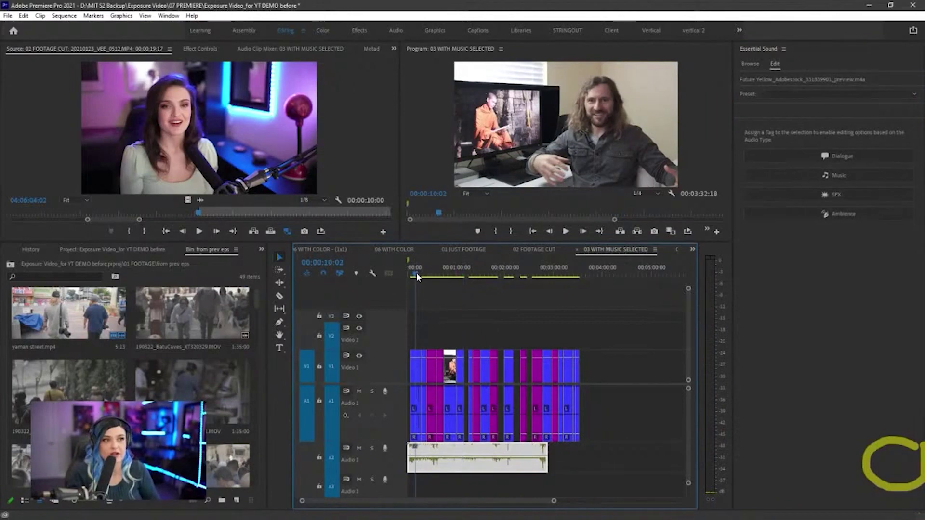
key(space)
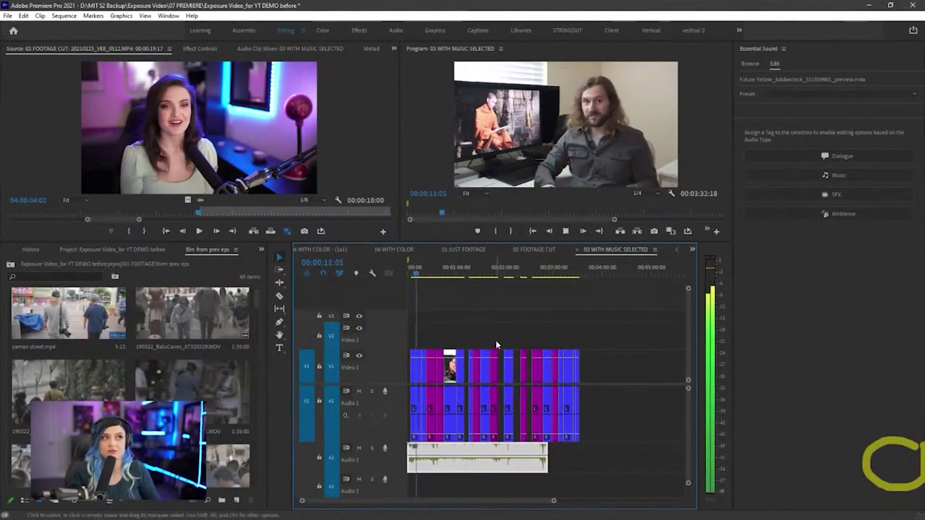
key(space)
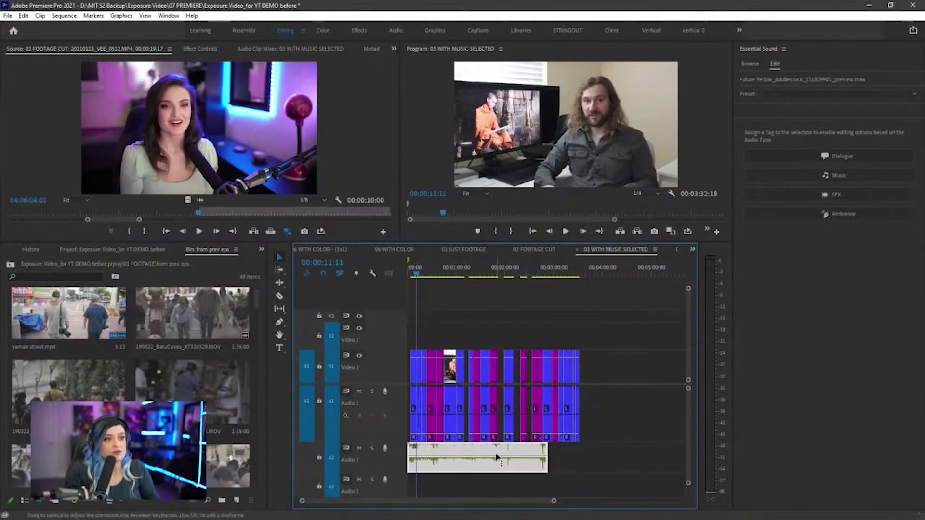
Step: Tag the Future Yellow clip on Audio 2 as Music and lower its clip volume level well below 0 dB
click(841, 175)
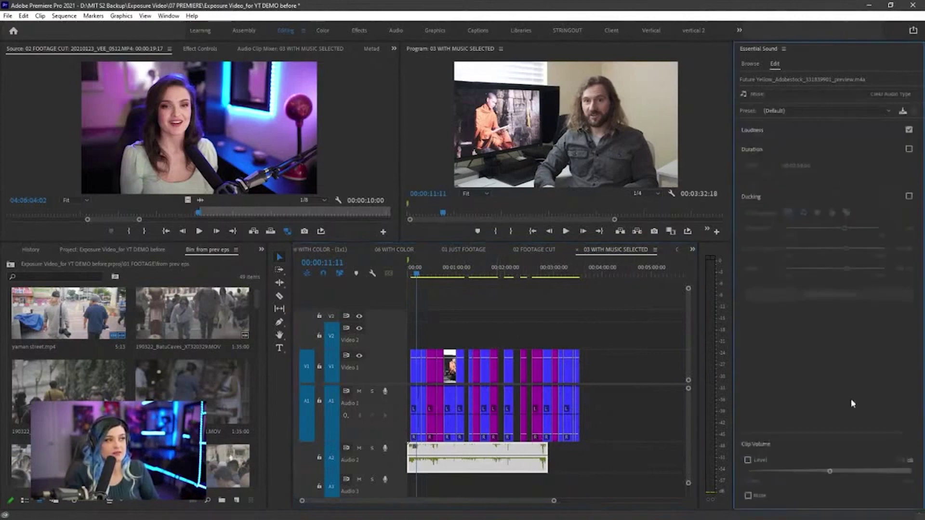
mouse_move(881, 434)
mouse_down()
mouse_move(697, 482)
mouse_move(891, 427)
mouse_up()
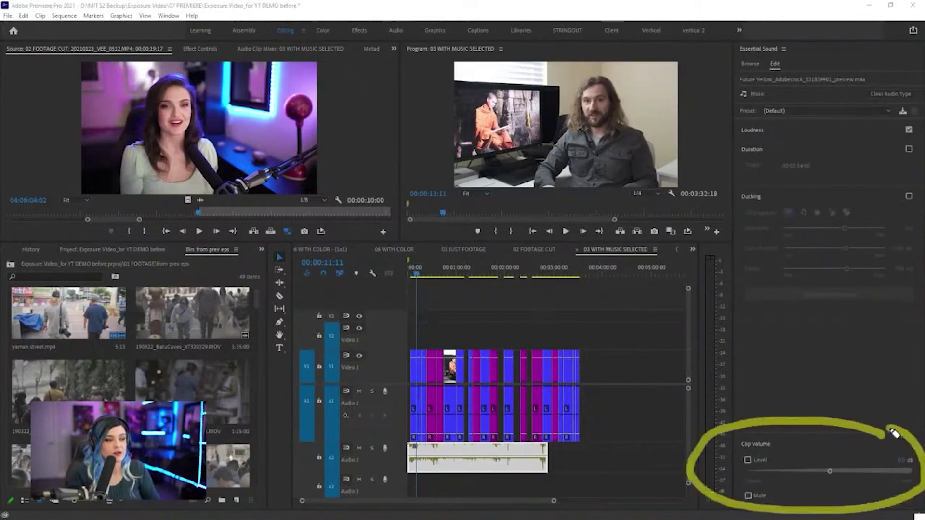
drag(830, 472, 819, 473)
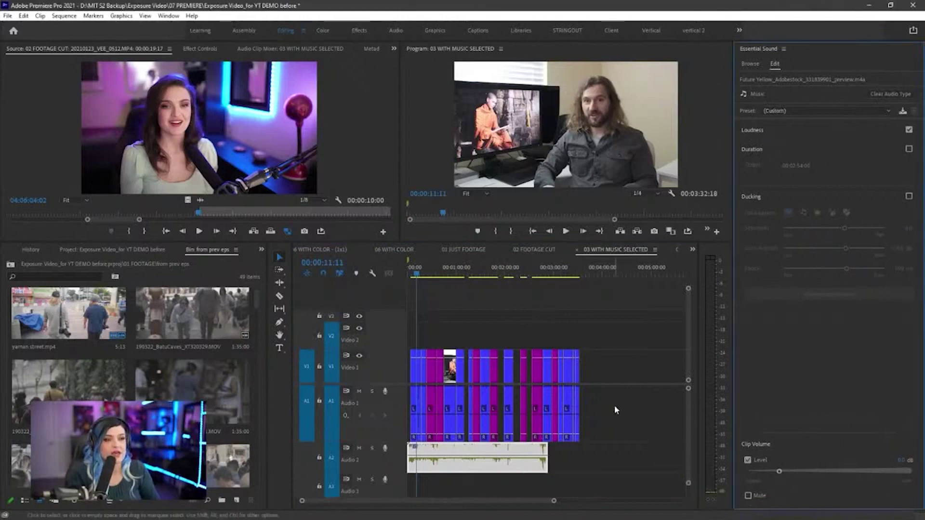
mouse_move(911, 176)
mouse_down()
mouse_move(717, 255)
mouse_move(905, 181)
mouse_up()
drag(563, 391, 619, 400)
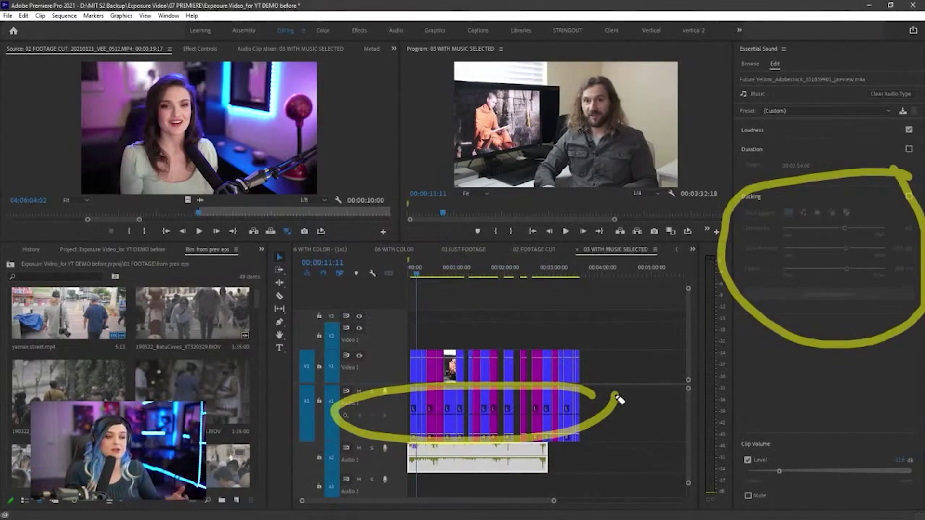
Step: Change the label colour of the Future Yellow music clip on Audio 2 to RED
right_click(471, 409)
mouse_move(599, 319)
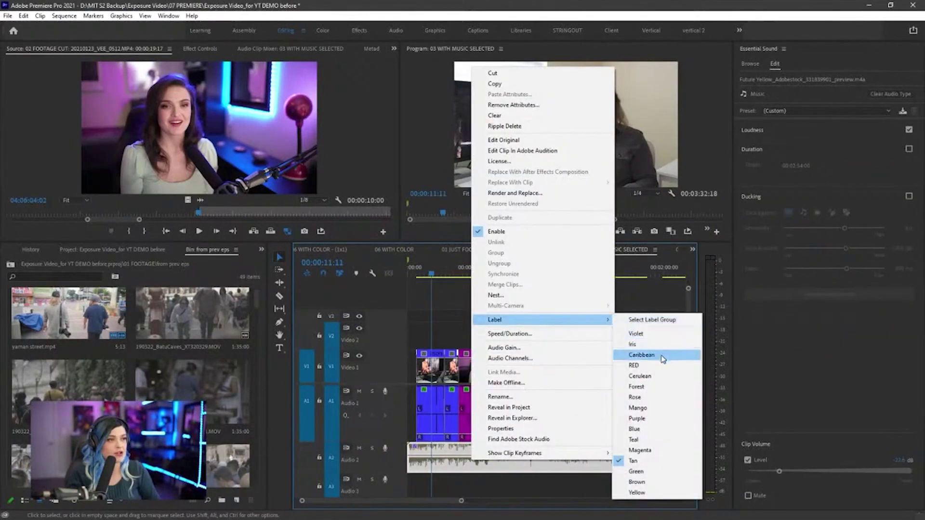
click(636, 366)
click(482, 490)
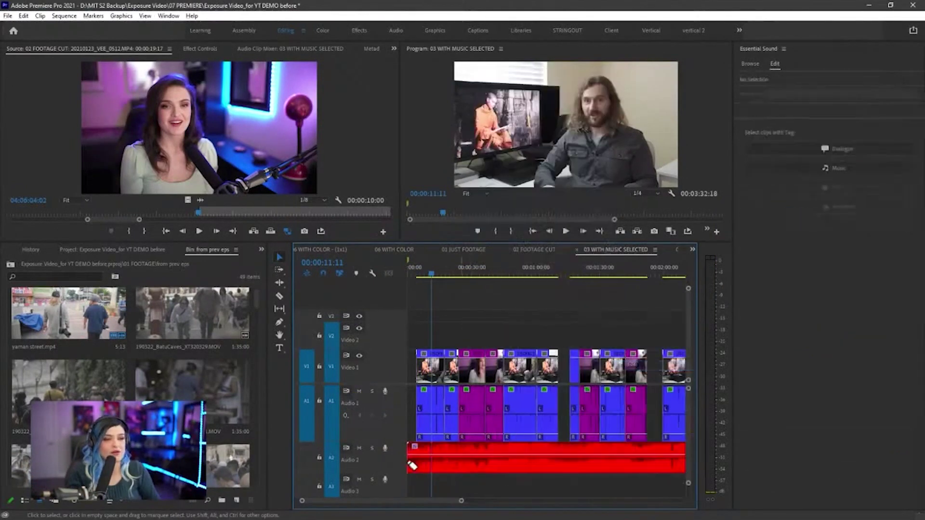
drag(395, 452, 616, 458)
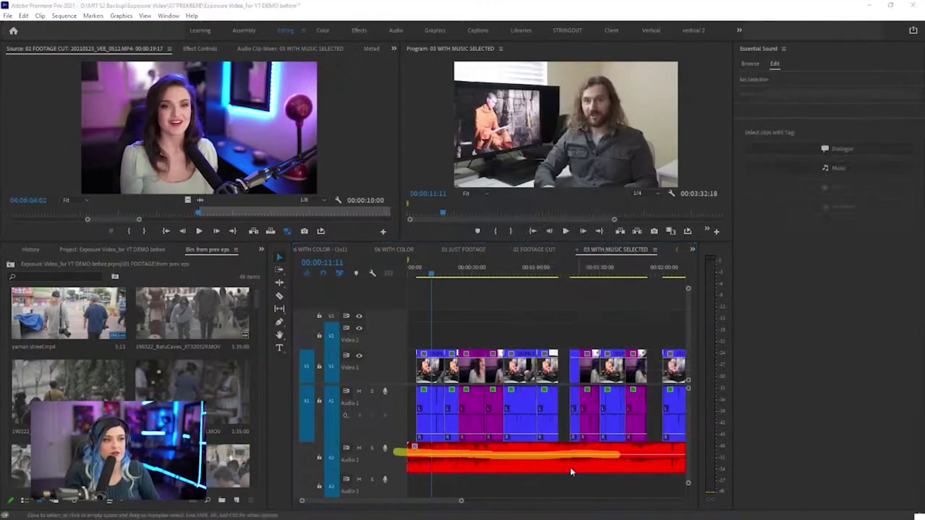
Step: Enable Ducking against dialogue for the Future Yellow music clip on Audio 2 and generate its keyframes
click(536, 470)
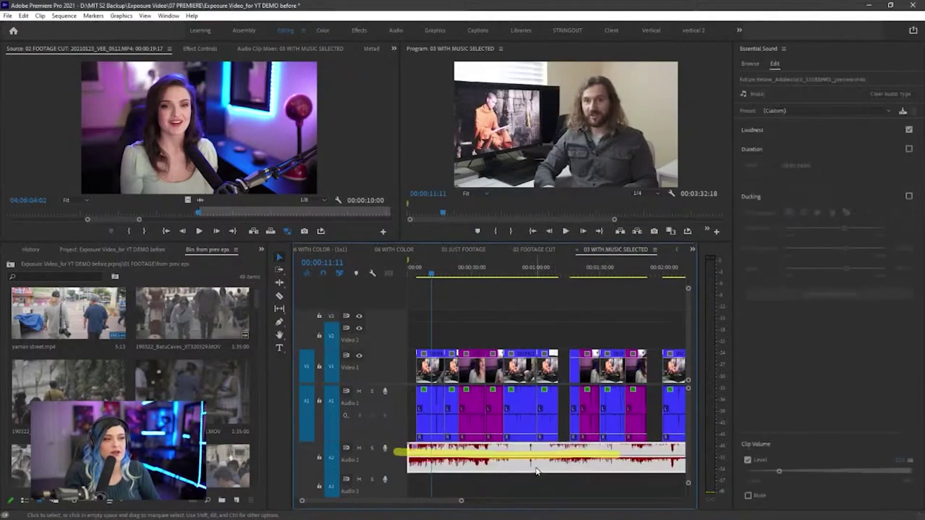
click(483, 488)
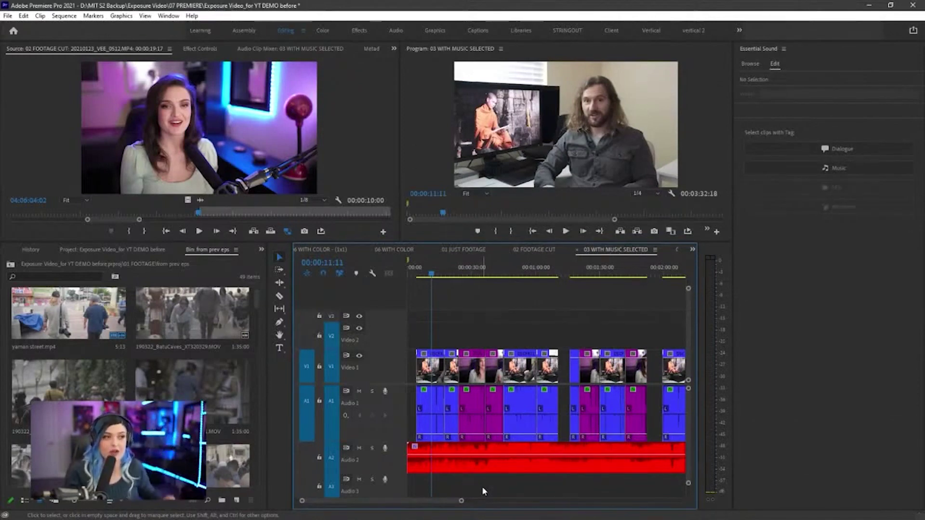
drag(461, 500, 539, 501)
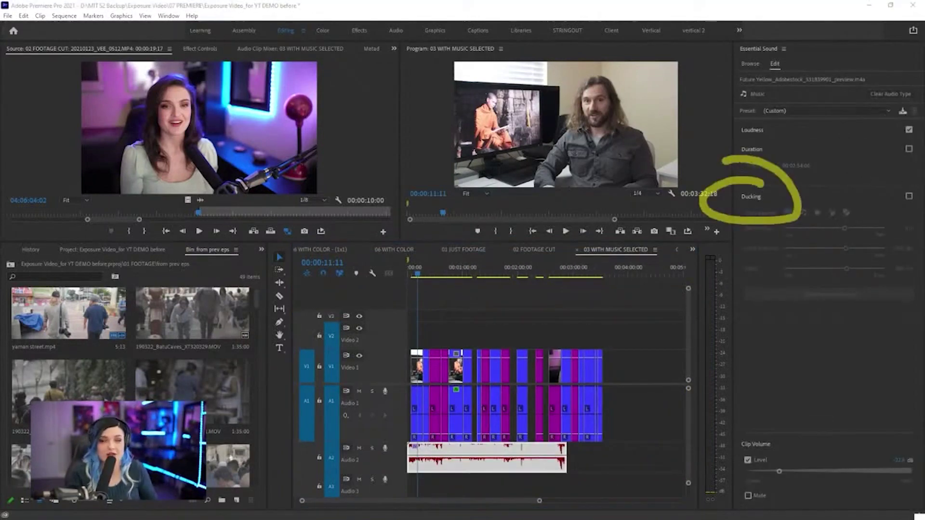
click(909, 197)
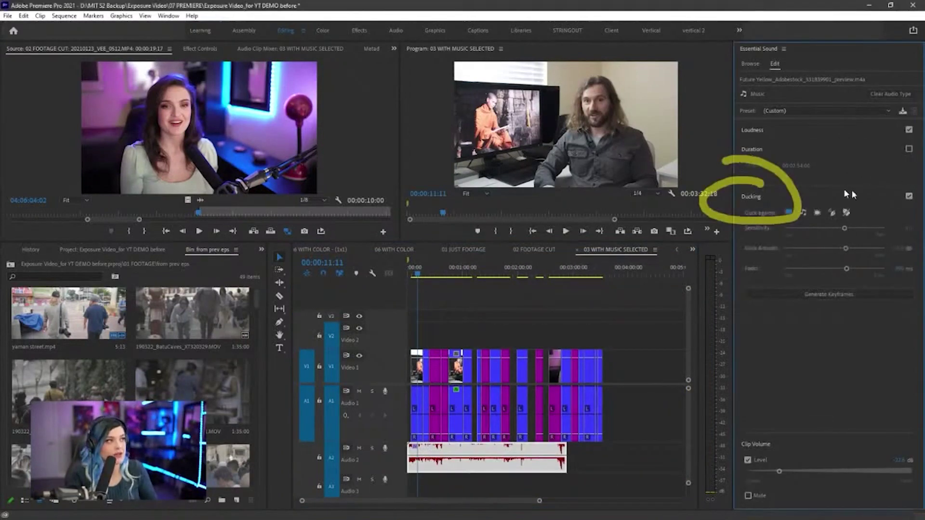
mouse_move(796, 204)
mouse_down()
mouse_move(772, 210)
mouse_move(808, 207)
mouse_up()
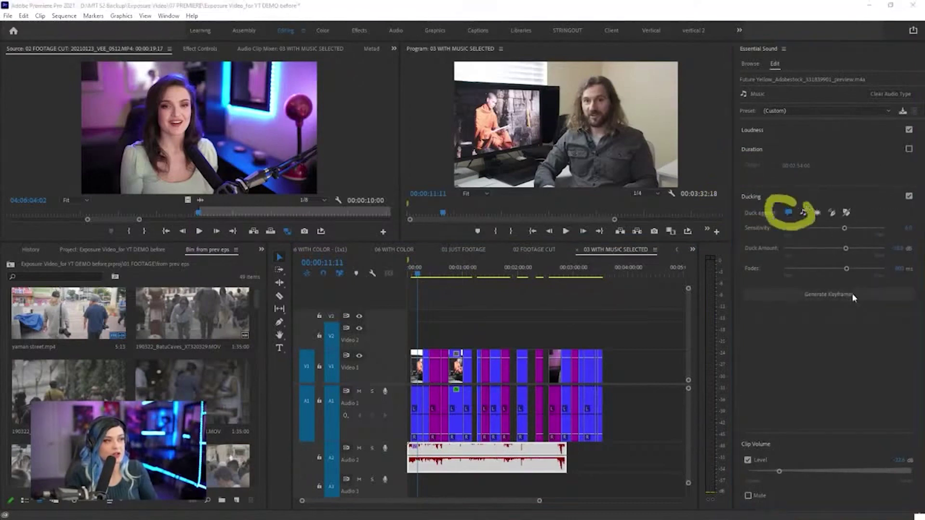
click(859, 299)
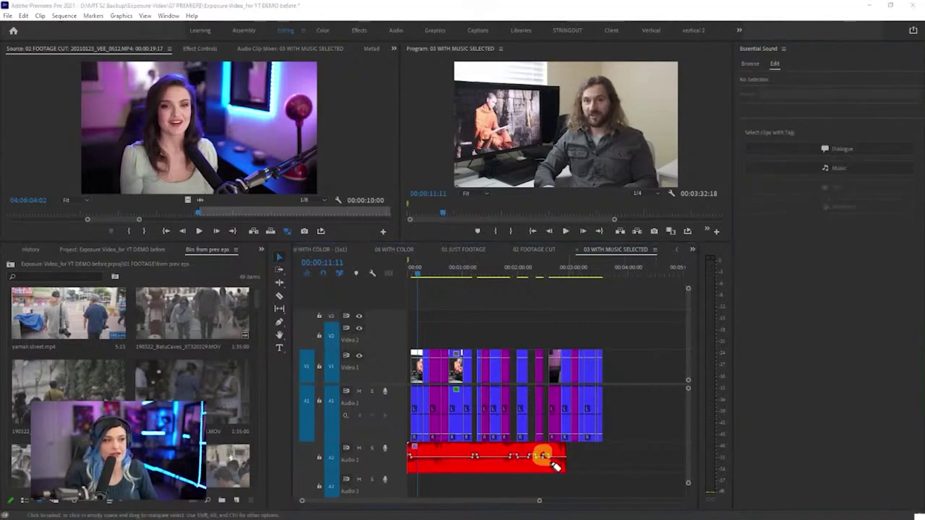
Step: Raise the volume line of the Future Yellow clip's opening section, ahead of the ducking keyframes where the first dialogue clip begins
key(Escape)
drag(540, 502, 448, 510)
drag(346, 502, 305, 501)
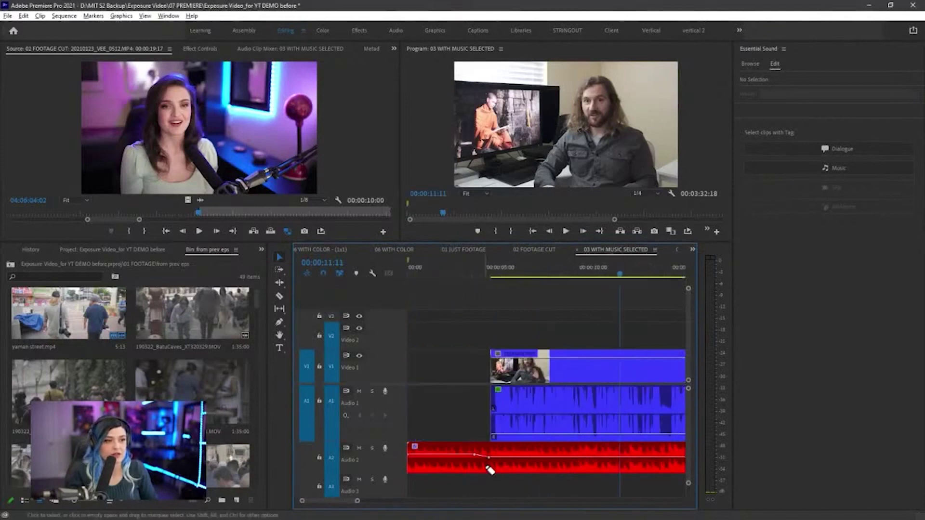
drag(474, 451, 477, 462)
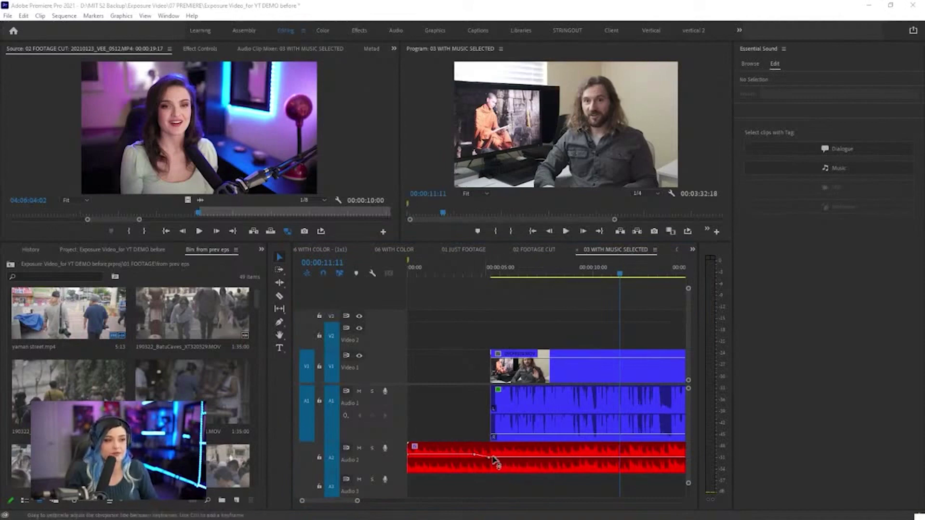
drag(418, 274, 387, 281)
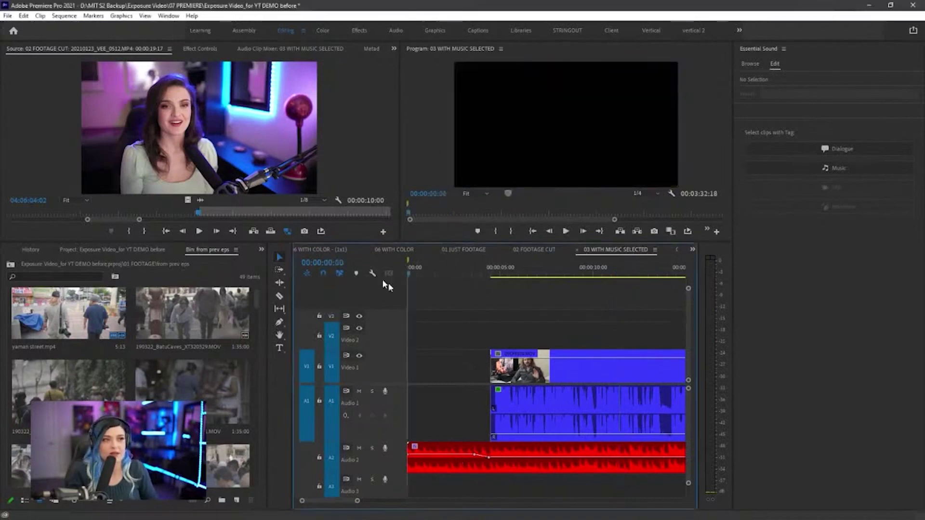
click(448, 459)
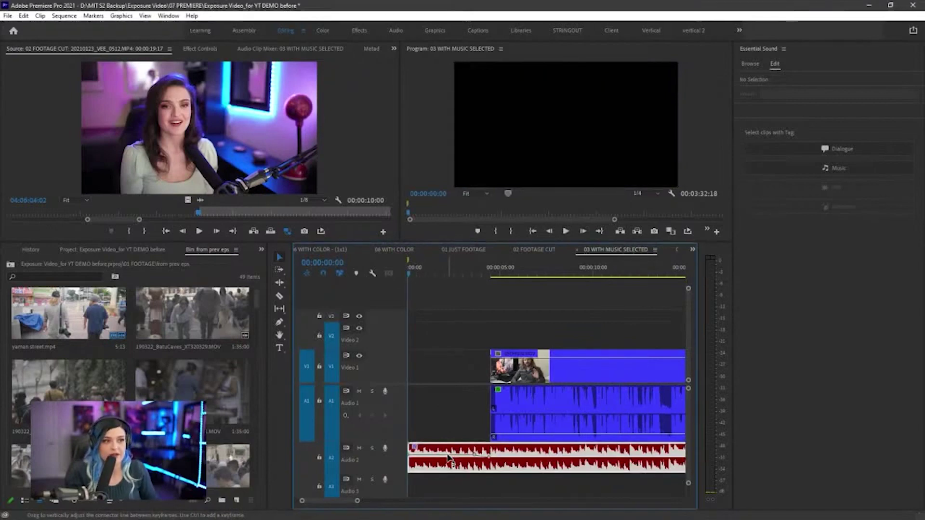
drag(447, 455, 494, 461)
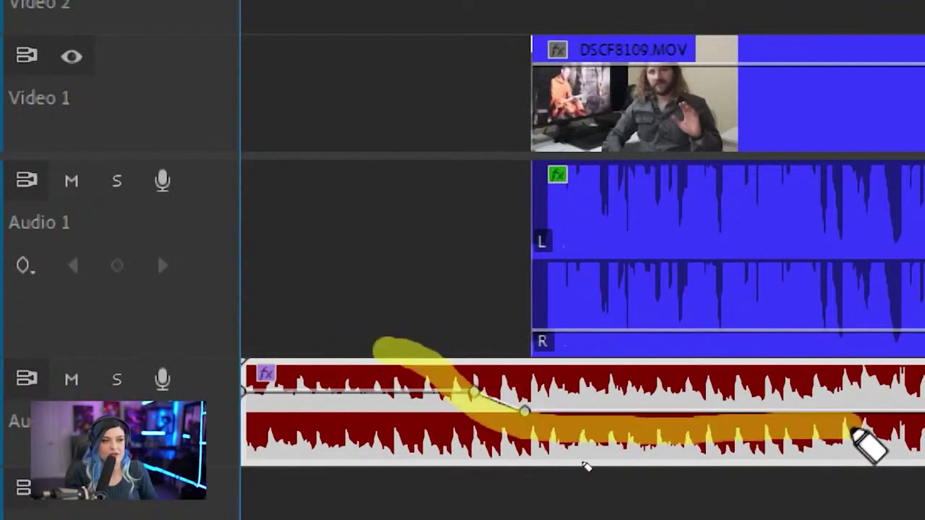
mouse_move(362, 391)
mouse_down()
mouse_move(362, 407)
mouse_move(362, 383)
mouse_move(361, 399)
mouse_move(361, 390)
mouse_up()
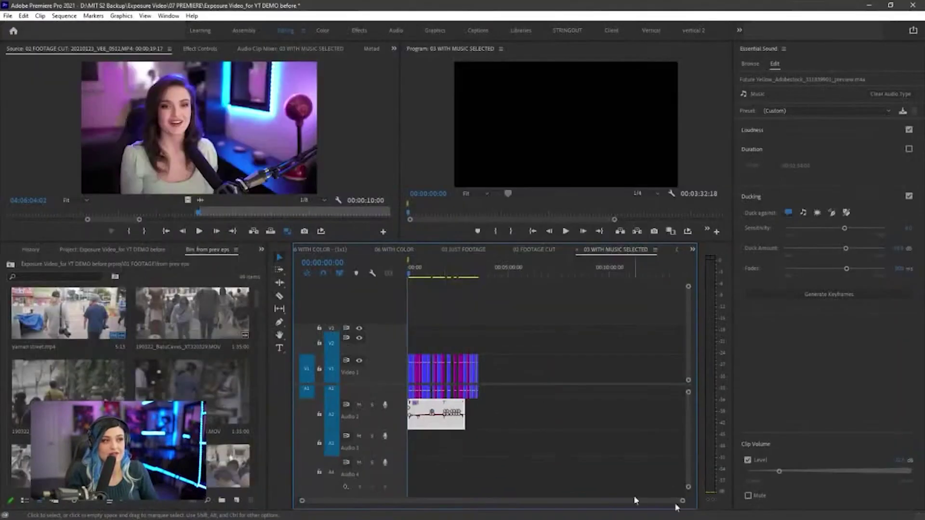
Step: Play the ducked music with the dialogue from about 00:01:04, just before the gap between the first groups of clips
drag(683, 502, 586, 500)
click(629, 469)
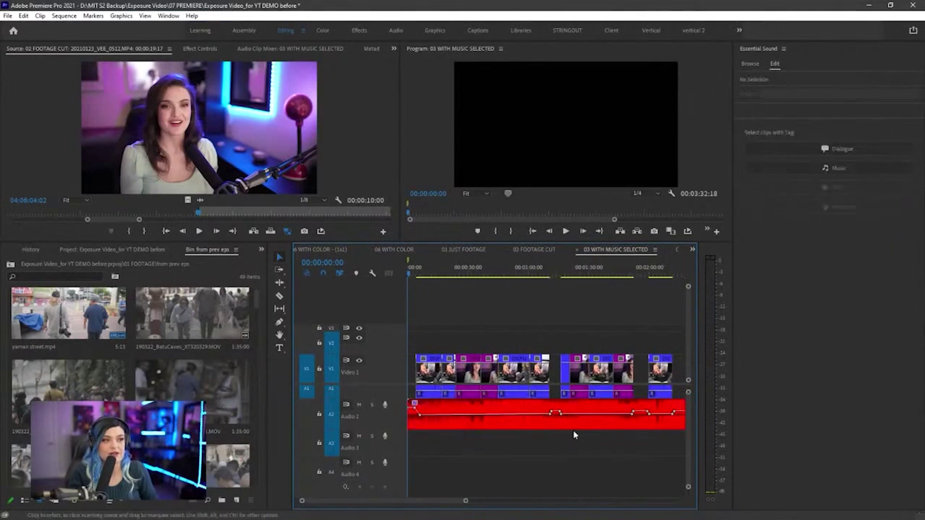
click(539, 273)
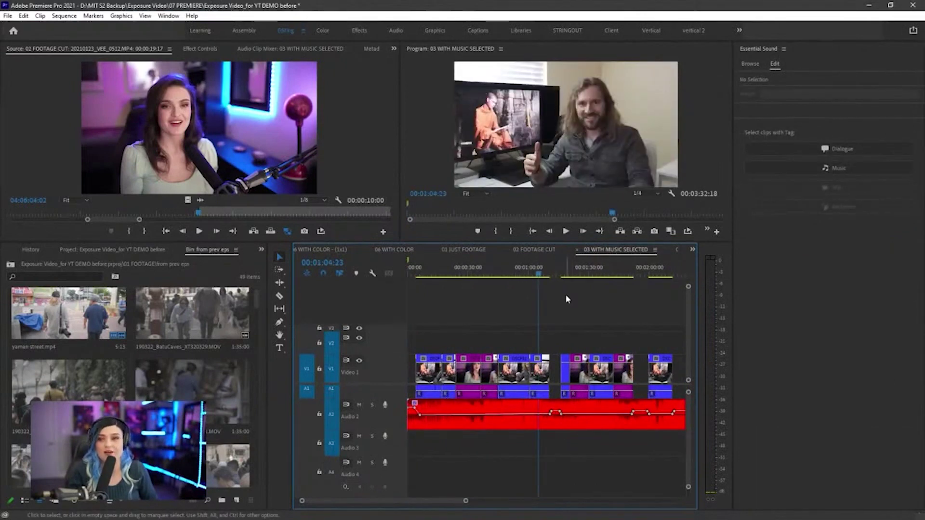
key(space)
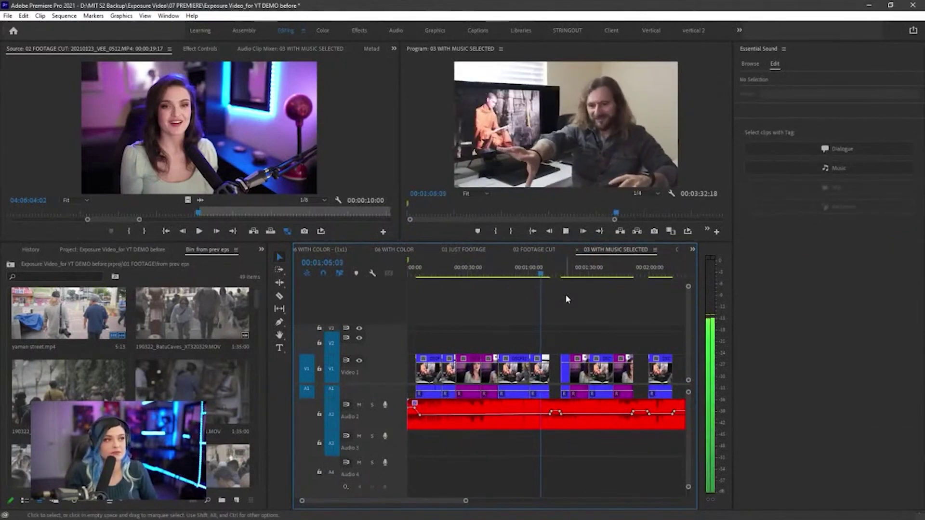